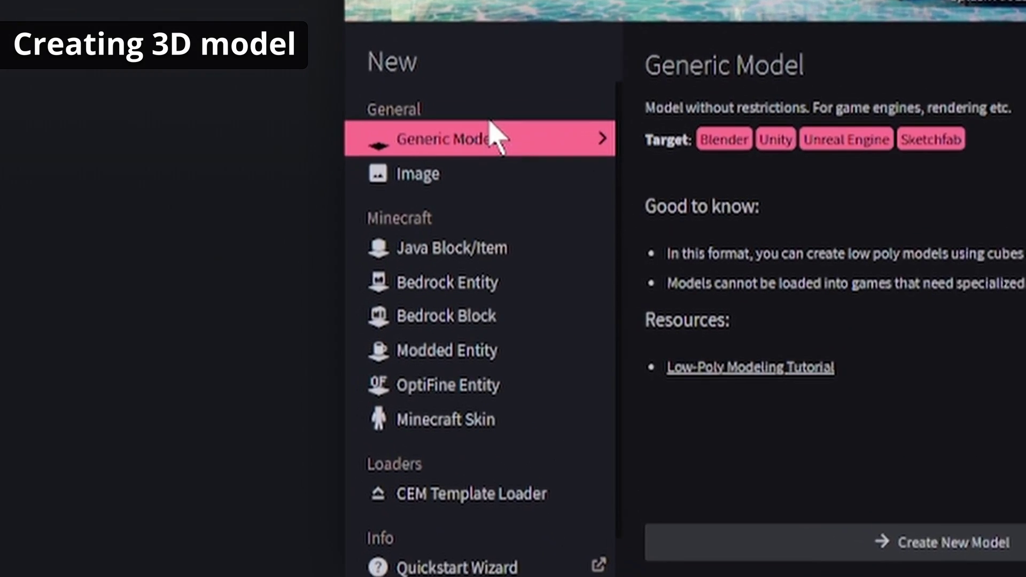
# Step: Create a Java Block/Item model named thorhammer and add its first cube
pyautogui.click(503, 247)
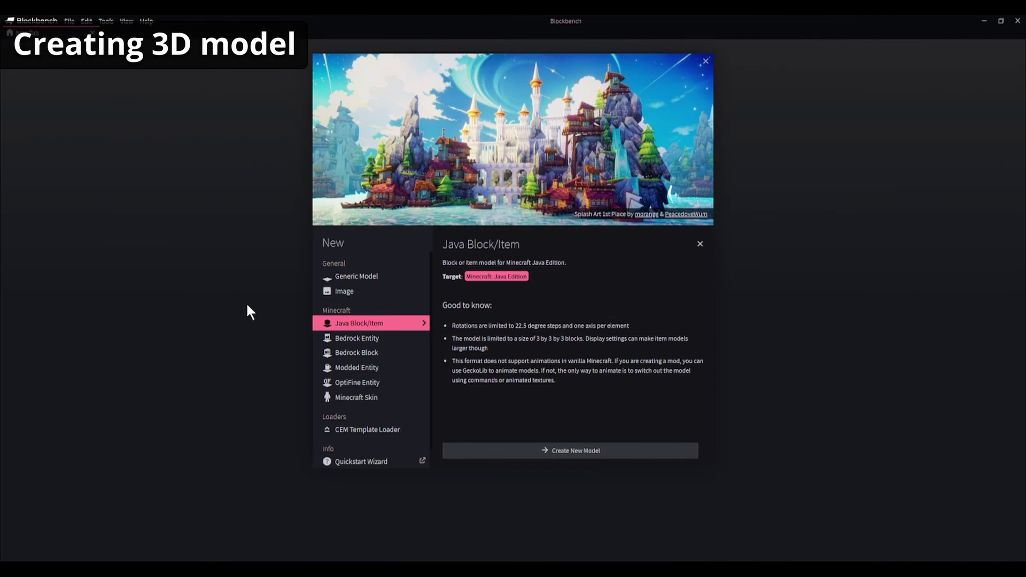
pyautogui.click(558, 452)
pyautogui.write('thorhammer')
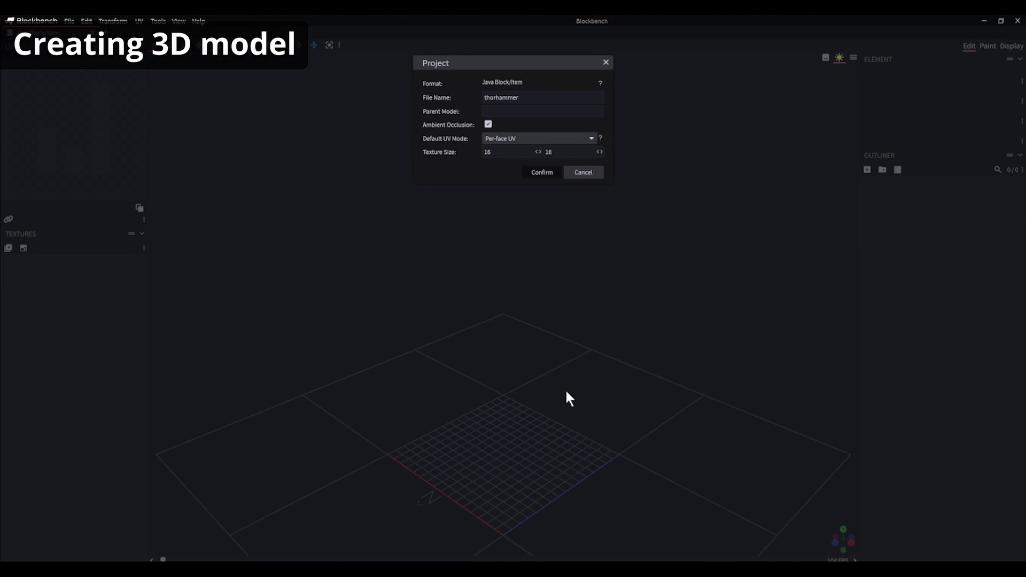
pyautogui.click(540, 172)
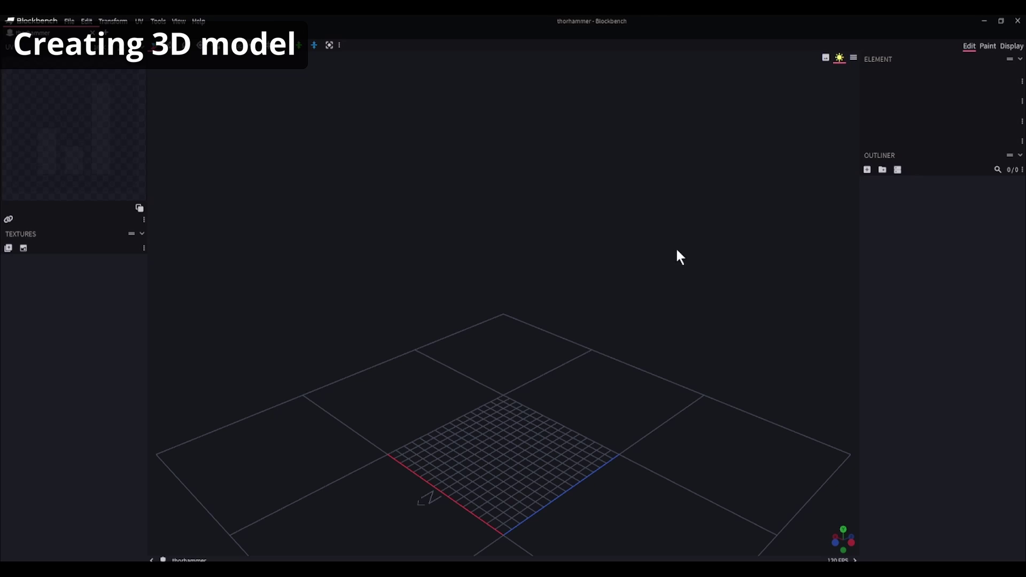
pyautogui.hotkey('ctrl', 'n')
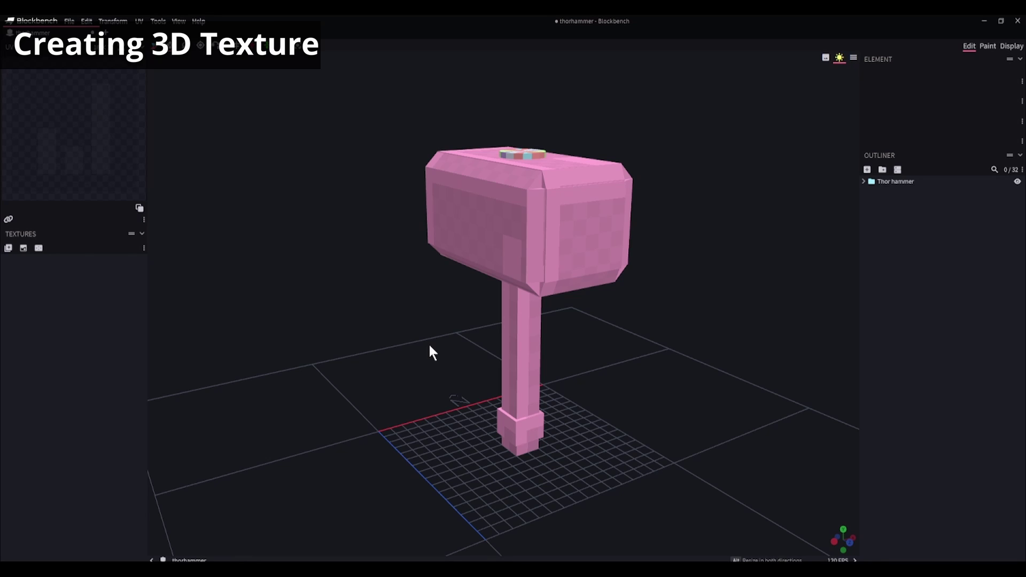
# Step: Select every element of the Thor hammer group in the Outliner
pyautogui.click(898, 182)
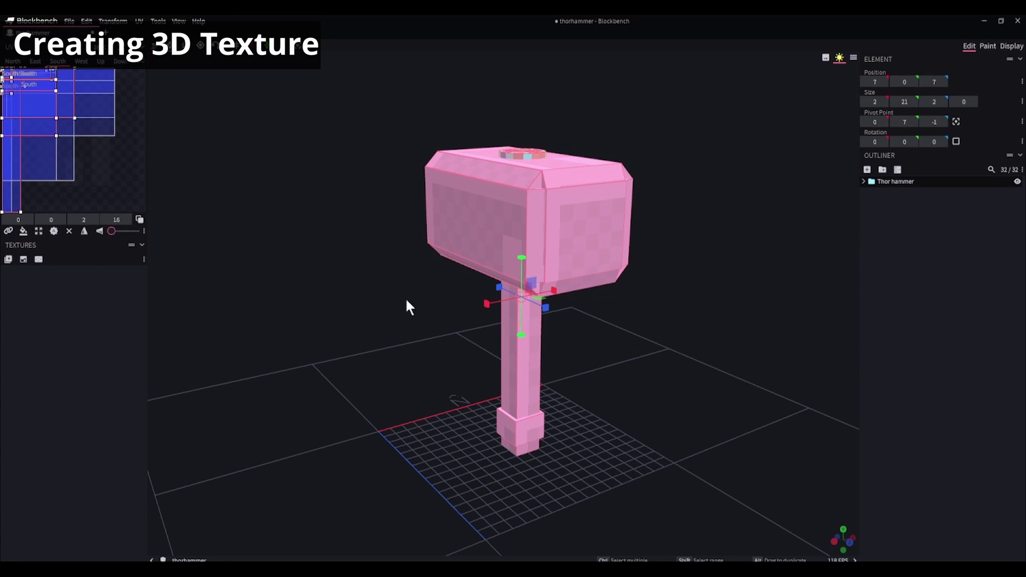
# Step: Create a 64x-density template texture named ThorHammerTexture and enter Paint mode
pyautogui.click(22, 258)
pyautogui.moveTo(522, 83); pyautogui.dragTo(392, 81)
pyautogui.write('ThorHammerTexture')
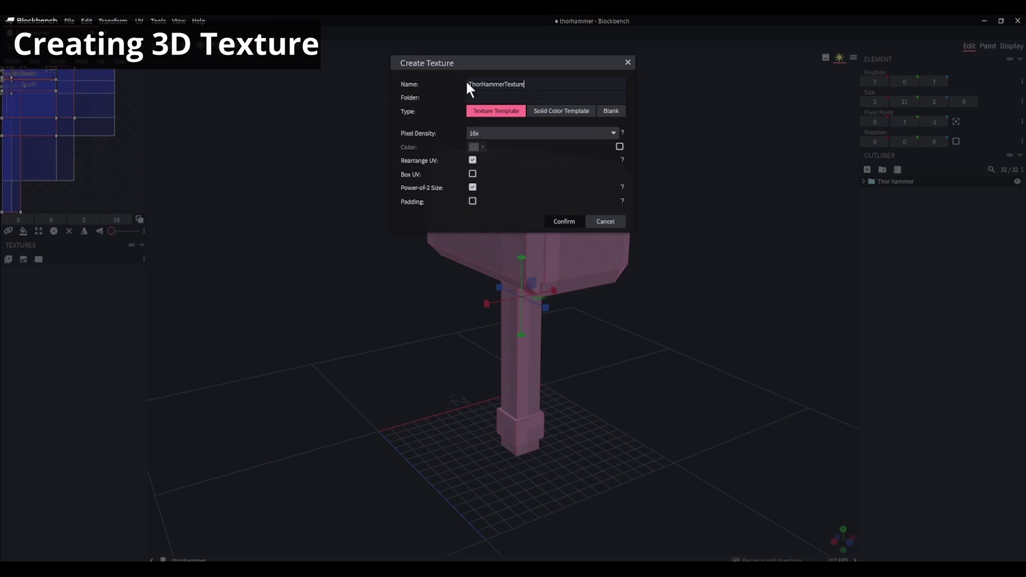
pyautogui.click(500, 132)
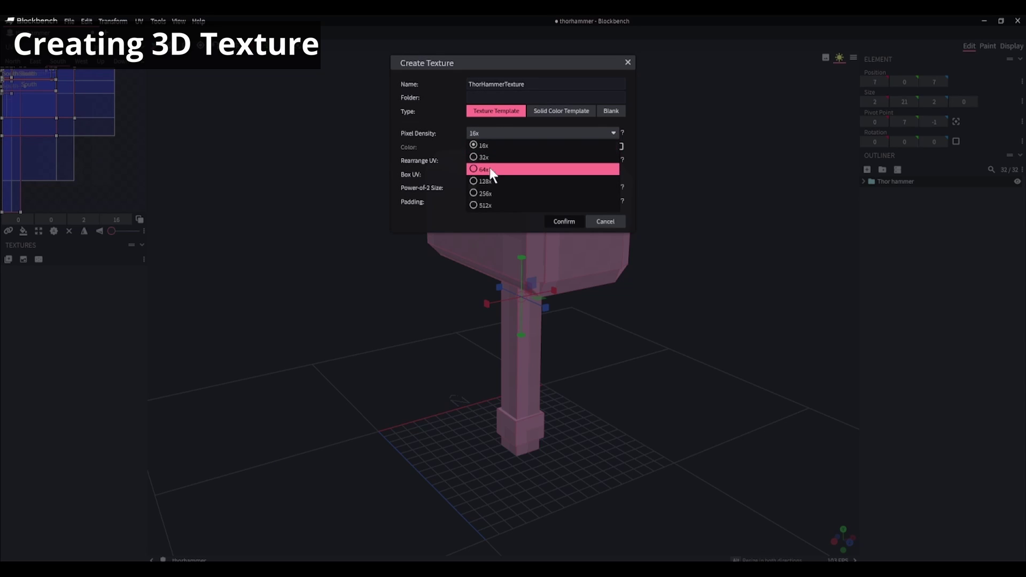
pyautogui.click(505, 131)
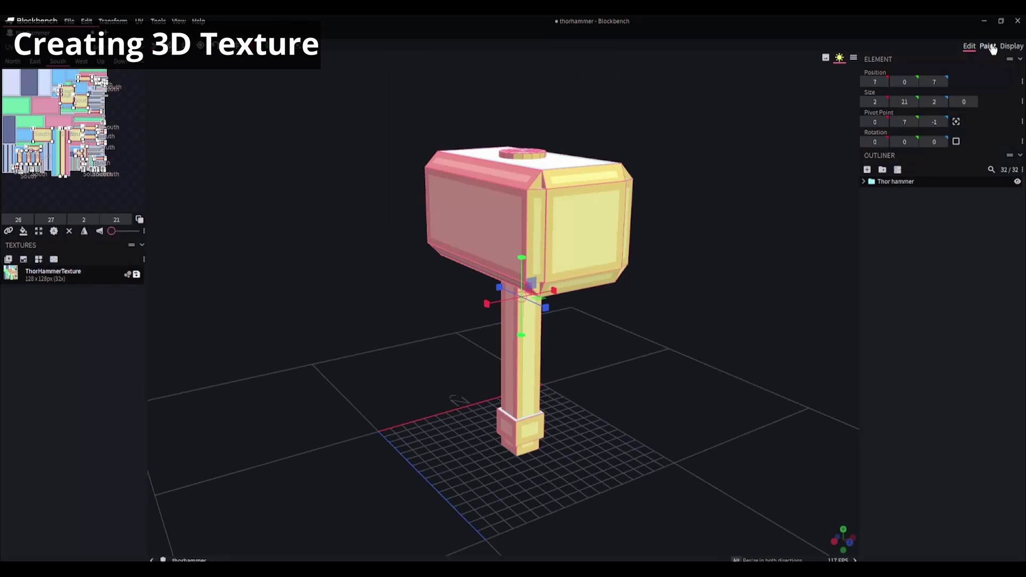
pyautogui.click(987, 46)
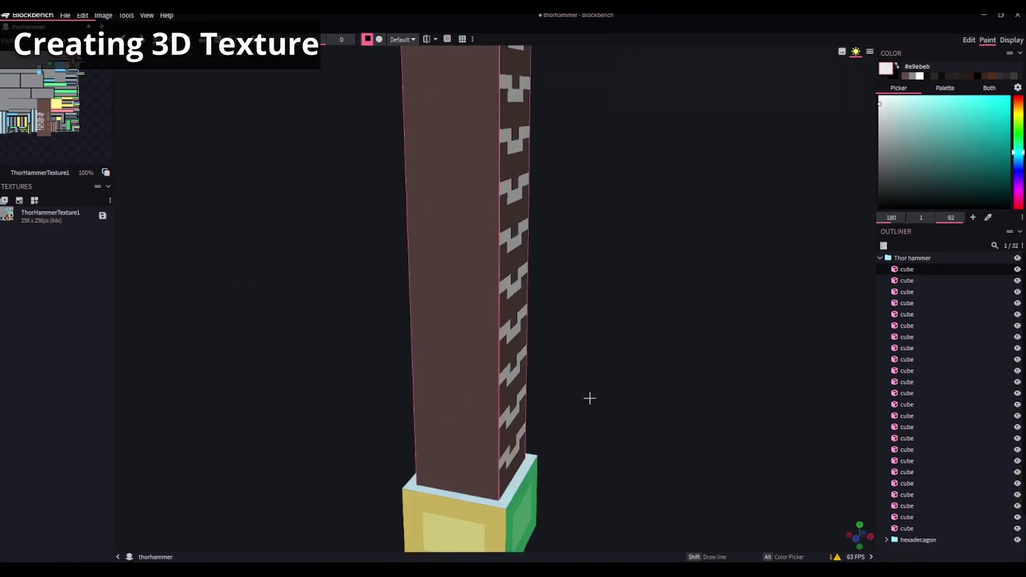
# Step: Apply a Transform option from the texture layer's context menu to the painted stripes
pyautogui.rightClick(57, 554)
pyautogui.moveTo(111, 461)
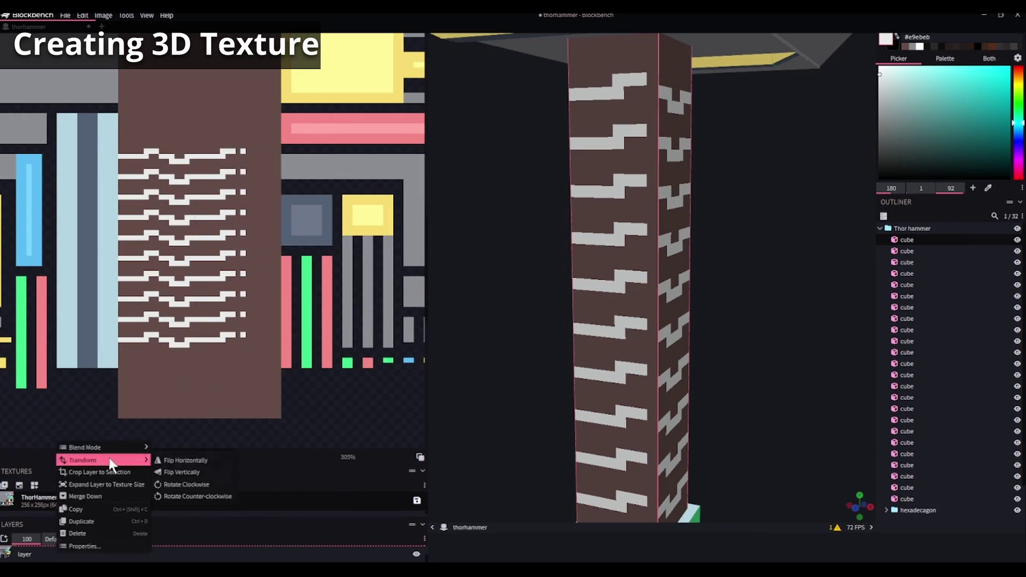
pyautogui.click(185, 460)
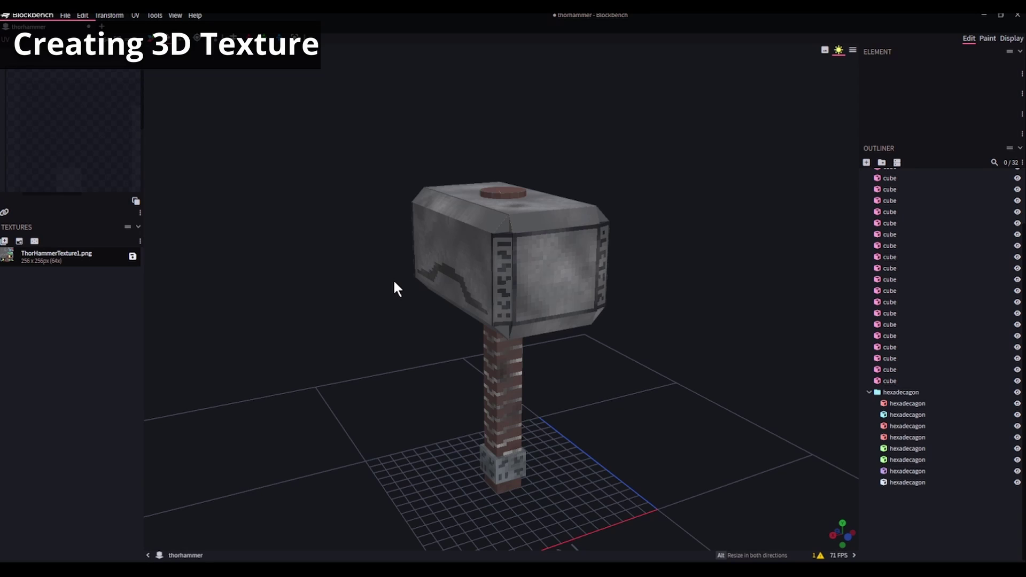
# Step: Save ThorHammerTexture1.png from the Textures panel
pyautogui.click(132, 256)
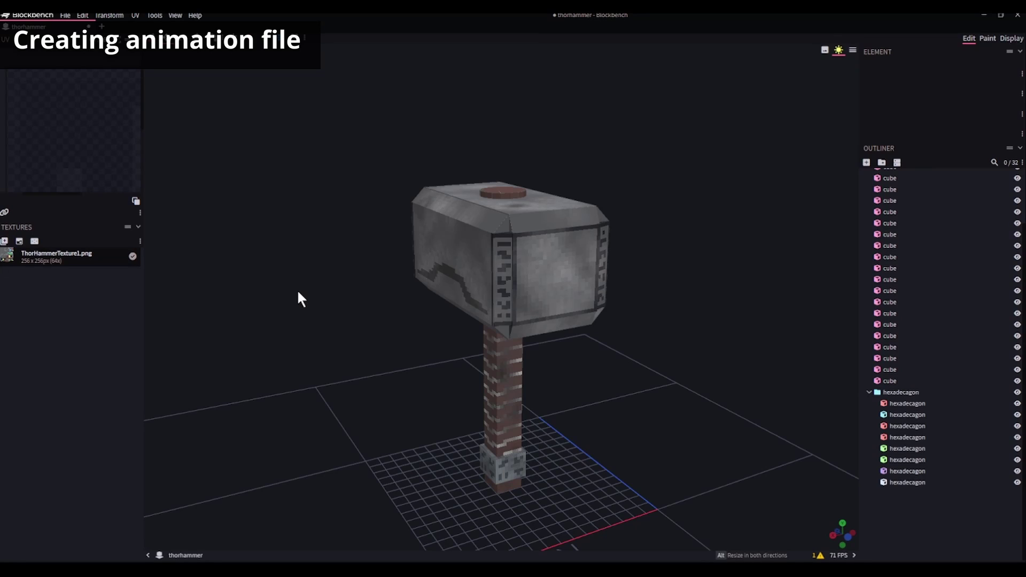
pyautogui.moveTo(345, 300); pyautogui.dragTo(396, 333)
pyautogui.scroll(3, 518, 175)
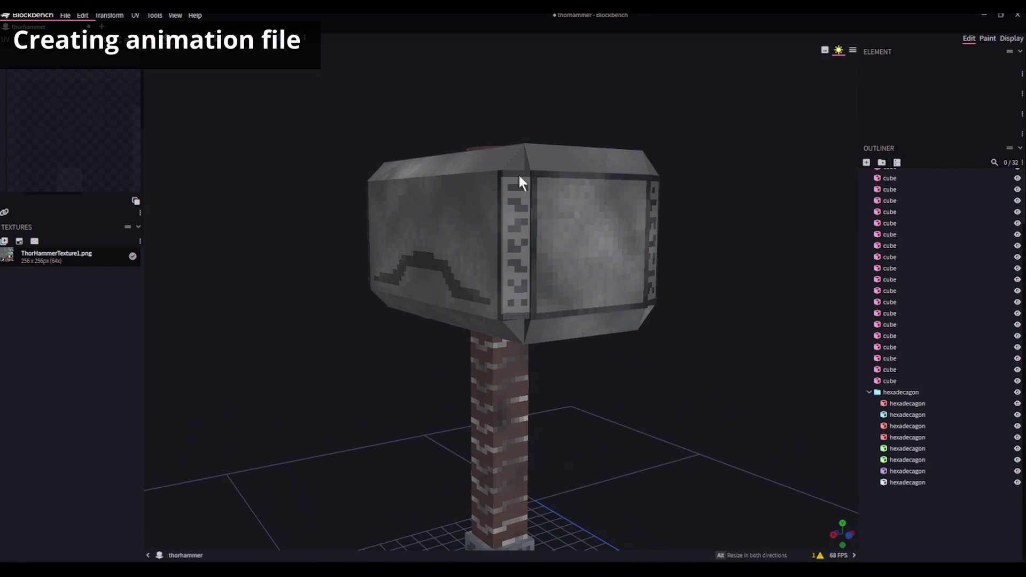
pyautogui.moveTo(458, 345); pyautogui.dragTo(345, 372)
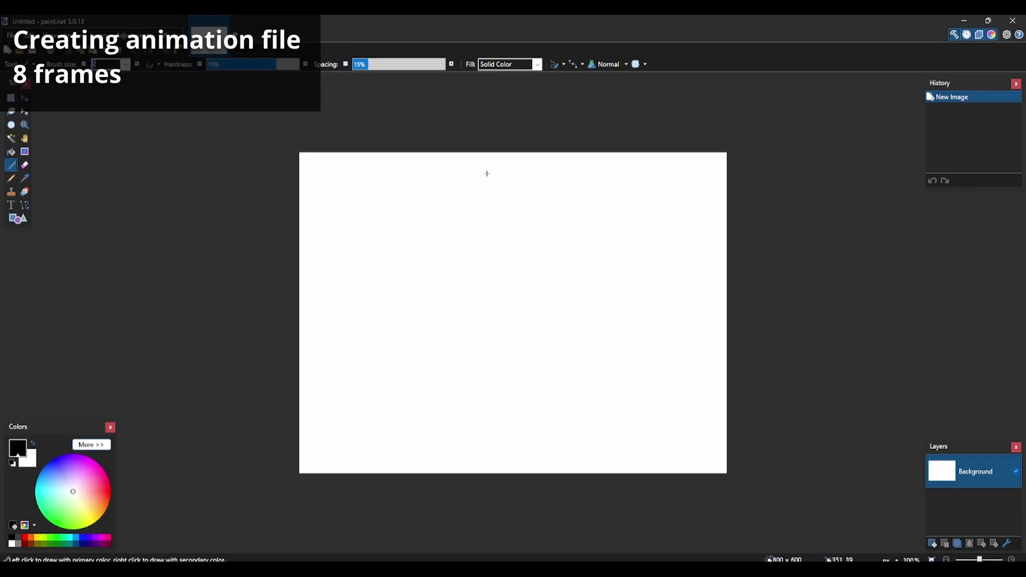
pyautogui.click(11, 35)
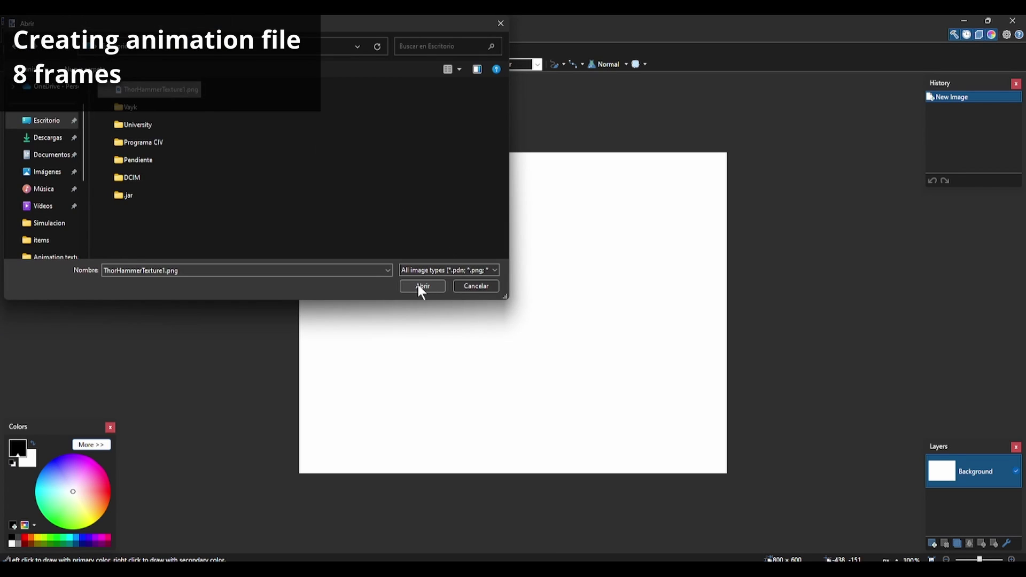
# Step: Load ThorHammerTexture1.png, then make a new image with width 256 and height 2048
pyautogui.click(419, 286)
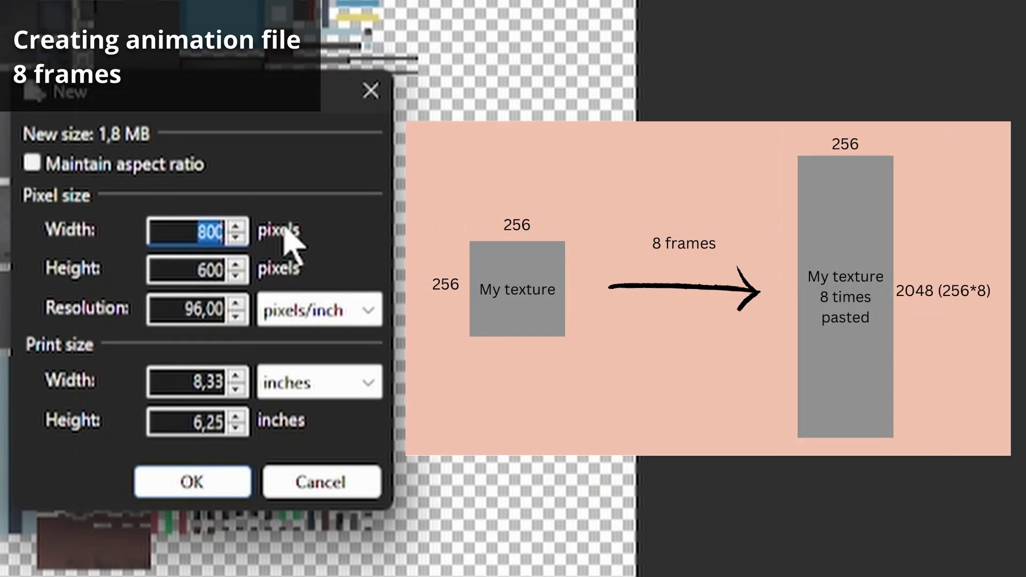
pyautogui.write('256')
pyautogui.click(189, 267)
pyautogui.moveTo(189, 267); pyautogui.dragTo(314, 268)
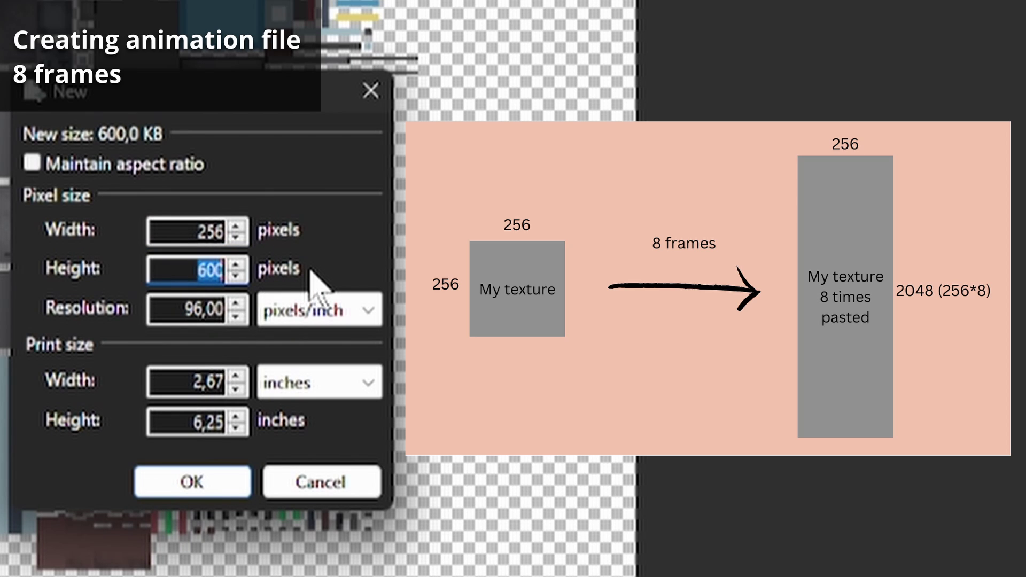
pyautogui.write('2048')
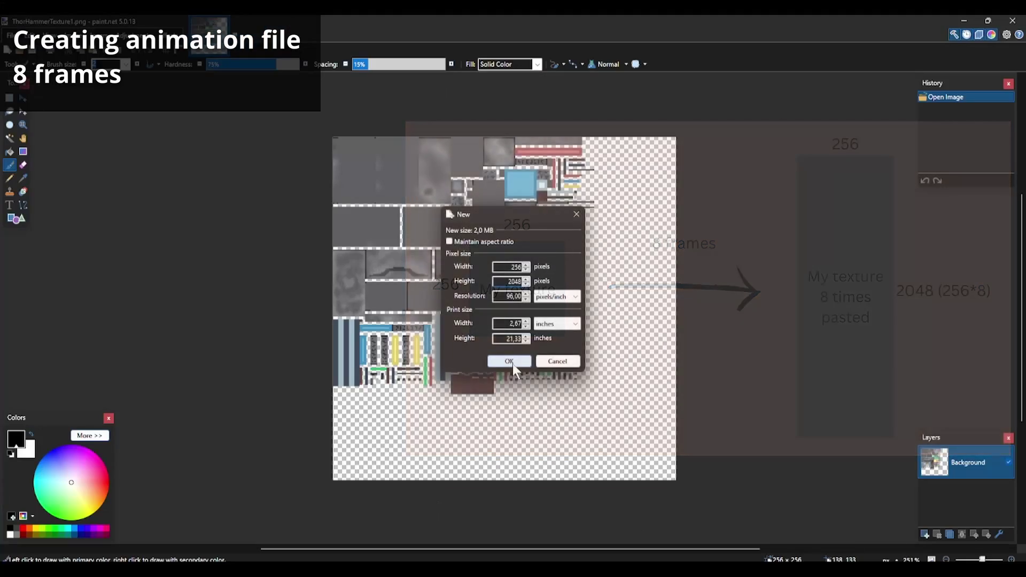
pyautogui.click(192, 482)
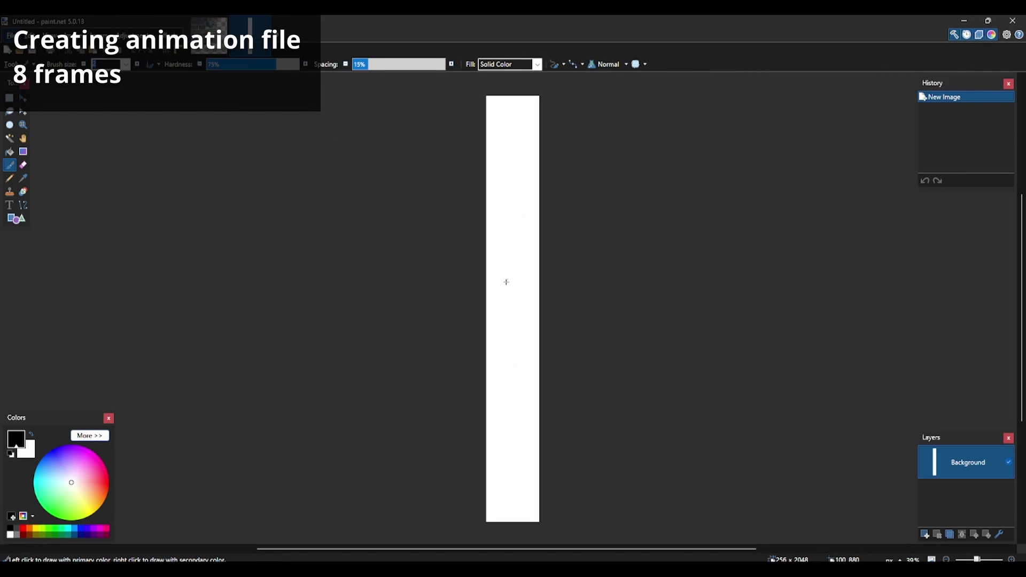
# Step: Paste the hammer texture at the top of the tall image and place a second copy beneath it
pyautogui.click(209, 33)
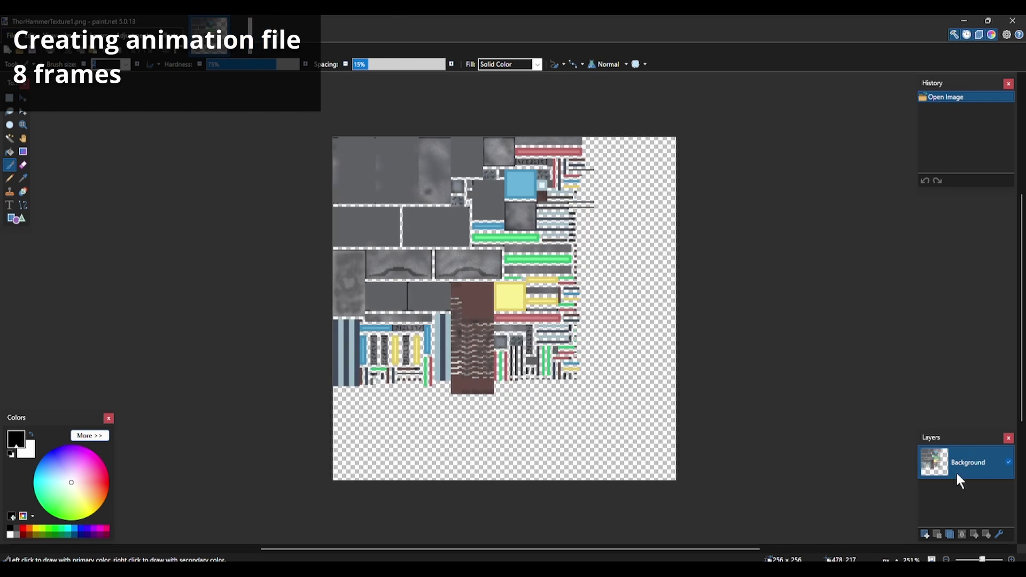
pyautogui.click(250, 33)
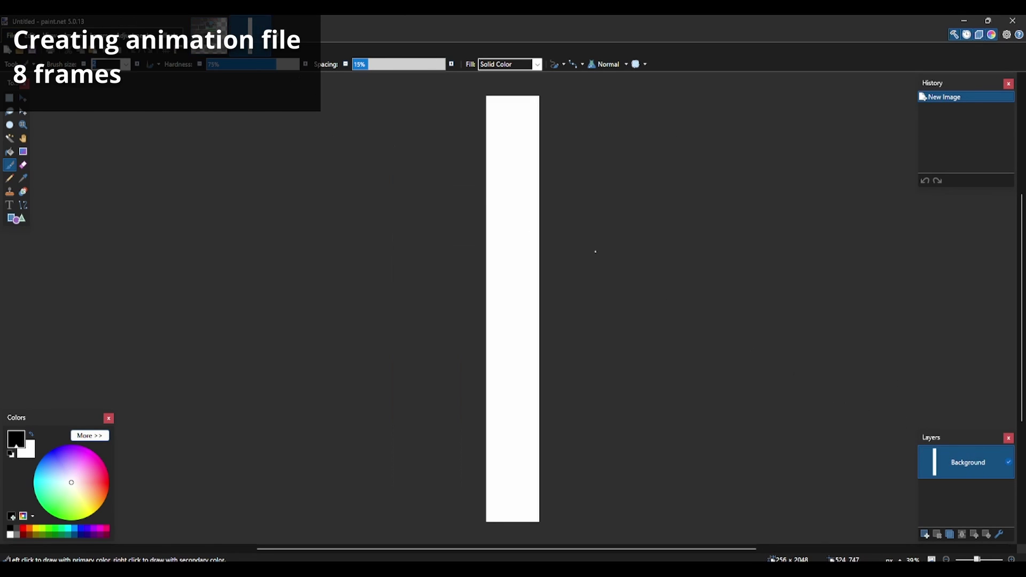
pyautogui.hotkey('ctrl', 'v')
pyautogui.hotkey('ctrl', 'd')
pyautogui.hotkey('ctrl', 'v')
pyautogui.moveTo(556, 165); pyautogui.dragTo(557, 219)
pyautogui.moveTo(517, 182); pyautogui.dragTo(517, 182)
pyautogui.keyDown('ctrl'); pyautogui.scroll(6, 517, 181); pyautogui.keyUp('ctrl')
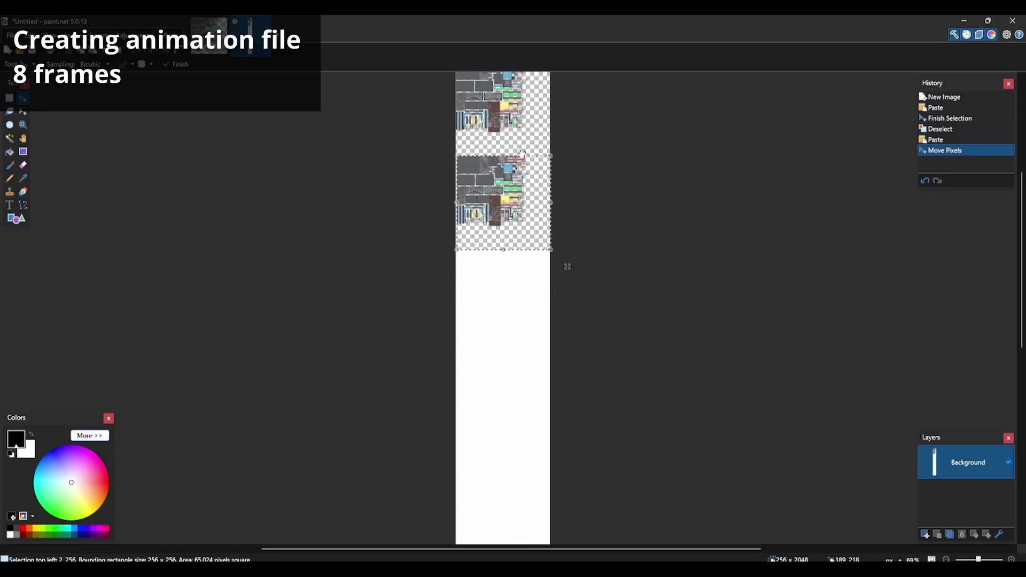
pyautogui.hotkey('ctrl', 'd')
# Step: Paste another copy and position it below the previous tiles
pyautogui.hotkey('ctrl', 'v')
pyautogui.moveTo(536, 251); pyautogui.dragTo(469, 355)
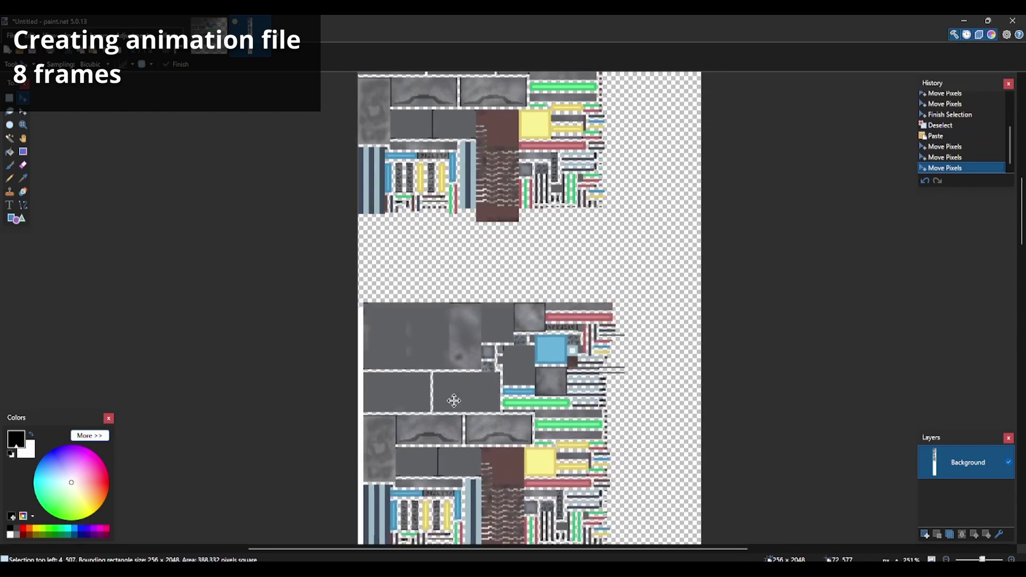
pyautogui.keyDown('ctrl'); pyautogui.scroll(3, 385, 314); pyautogui.keyUp('ctrl')
pyautogui.keyDown('ctrl'); pyautogui.scroll(-3, 554, 332); pyautogui.keyUp('ctrl')
pyautogui.moveTo(555, 332); pyautogui.dragTo(456, 419)
pyautogui.keyDown('ctrl'); pyautogui.scroll(-5, 456, 418); pyautogui.keyUp('ctrl')
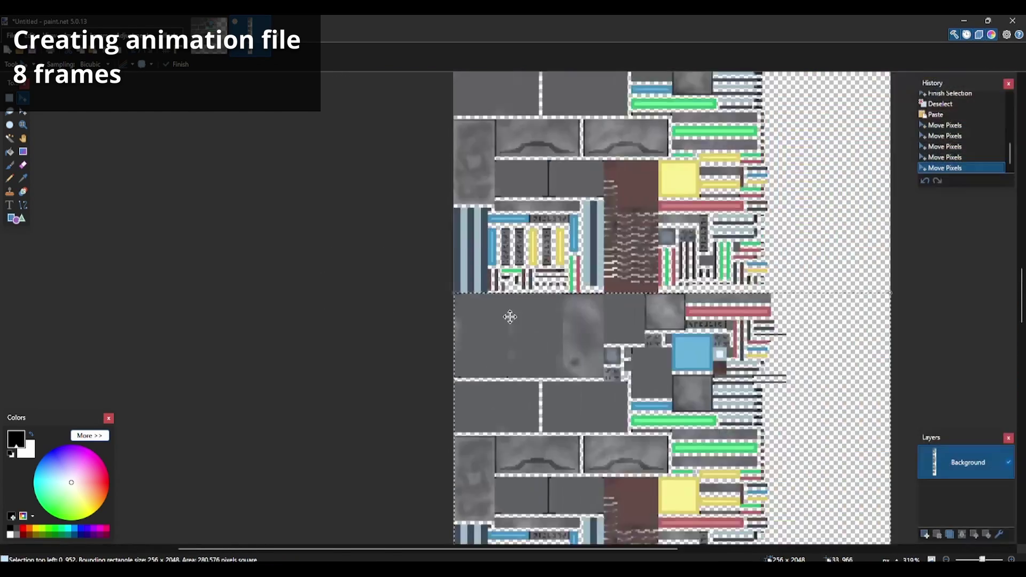
pyautogui.hotkey('ctrl', 'd')
# Step: Undo an accidental whole-image selection and shift the selected frames into place
pyautogui.hotkey('ctrl', 'a')
pyautogui.click(657, 474)
pyautogui.hotkey('ctrl', 'z')
pyautogui.hotkey('ctrl', 'z')
pyautogui.keyDown('ctrl'); pyautogui.scroll(-2, 626, 374); pyautogui.keyUp('ctrl')
pyautogui.keyDown('ctrl'); pyautogui.scroll(1, 599, 425); pyautogui.keyUp('ctrl')
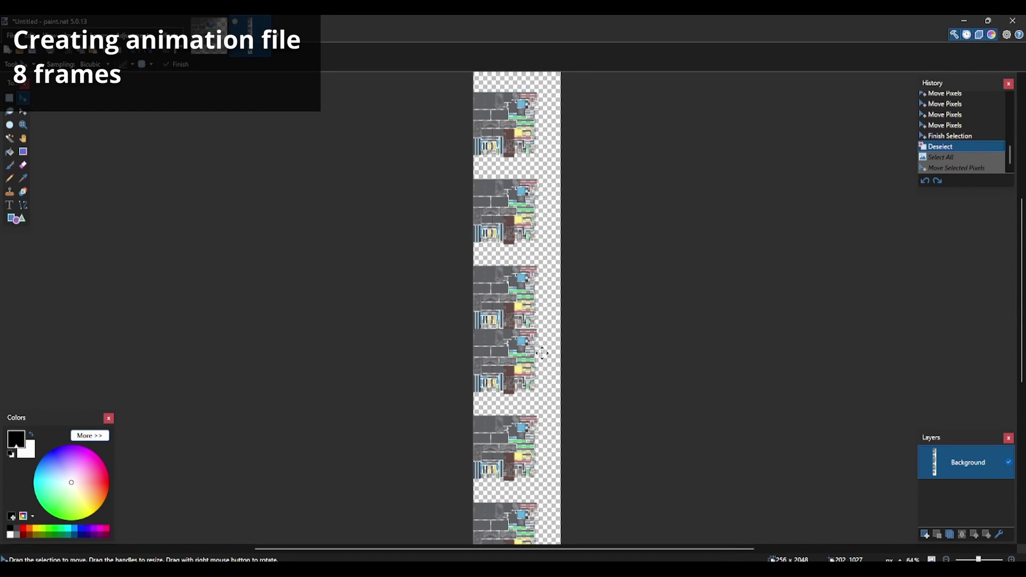
pyautogui.hotkey('ctrl', 'z')
pyautogui.moveTo(500, 360); pyautogui.dragTo(500, 368)
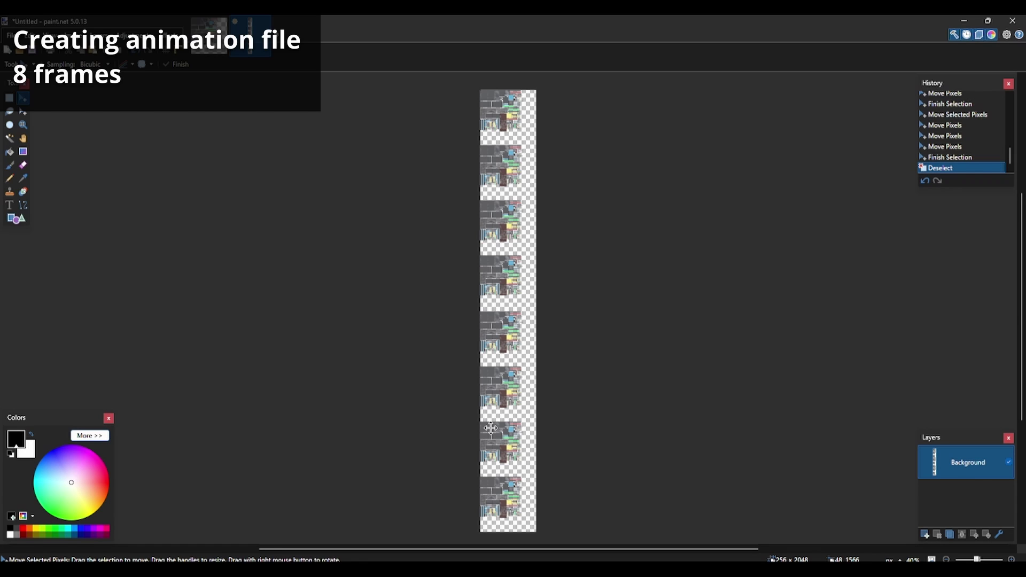
# Step: Scroll through the 256 × 2048 strip to check the stacked tiles line up
pyautogui.keyDown('ctrl'); pyautogui.scroll(5, 572, 194); pyautogui.keyUp('ctrl')
pyautogui.scroll(-4, 511, 141)
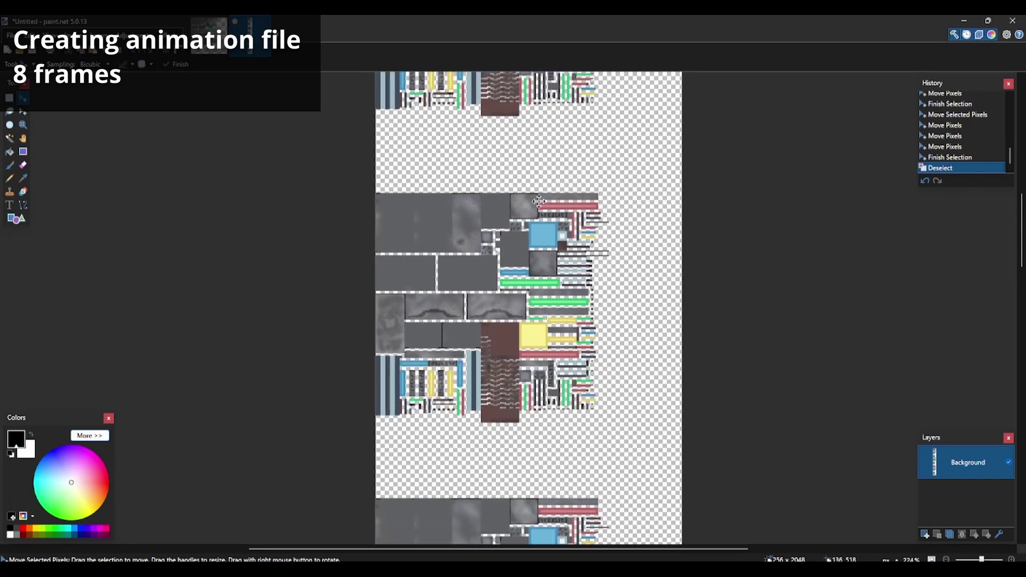
pyautogui.keyDown('ctrl'); pyautogui.scroll(-2, 522, 366); pyautogui.keyUp('ctrl')
pyautogui.keyDown('ctrl'); pyautogui.scroll(1, 514, 342); pyautogui.keyUp('ctrl')
pyautogui.keyDown('ctrl'); pyautogui.scroll(1, 514, 342); pyautogui.keyUp('ctrl')
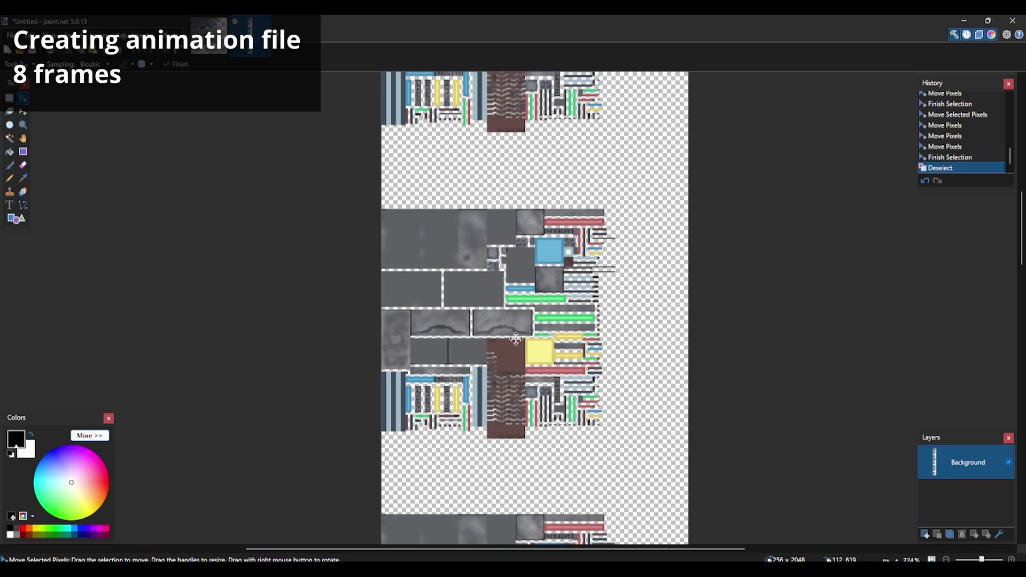
pyautogui.keyDown('ctrl'); pyautogui.scroll(-5, 516, 338); pyautogui.keyUp('ctrl')
pyautogui.keyDown('ctrl'); pyautogui.scroll(-3, 524, 345); pyautogui.keyUp('ctrl')
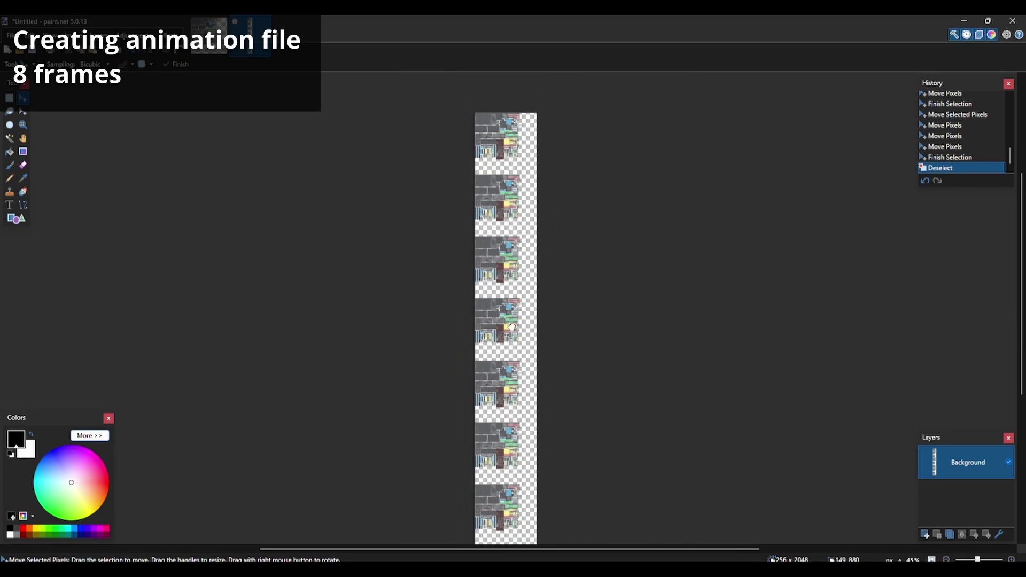
pyautogui.click(10, 36)
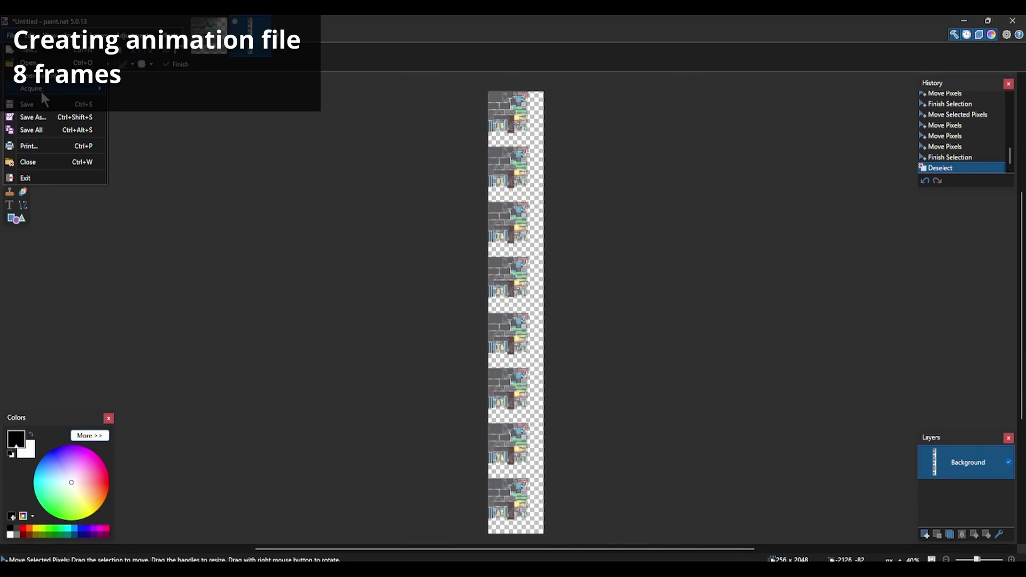
# Step: Save the strip as ThorHammerTextureAnimated.png with default PNG settings and return to Blockbench
pyautogui.click(58, 109)
pyautogui.write('T')
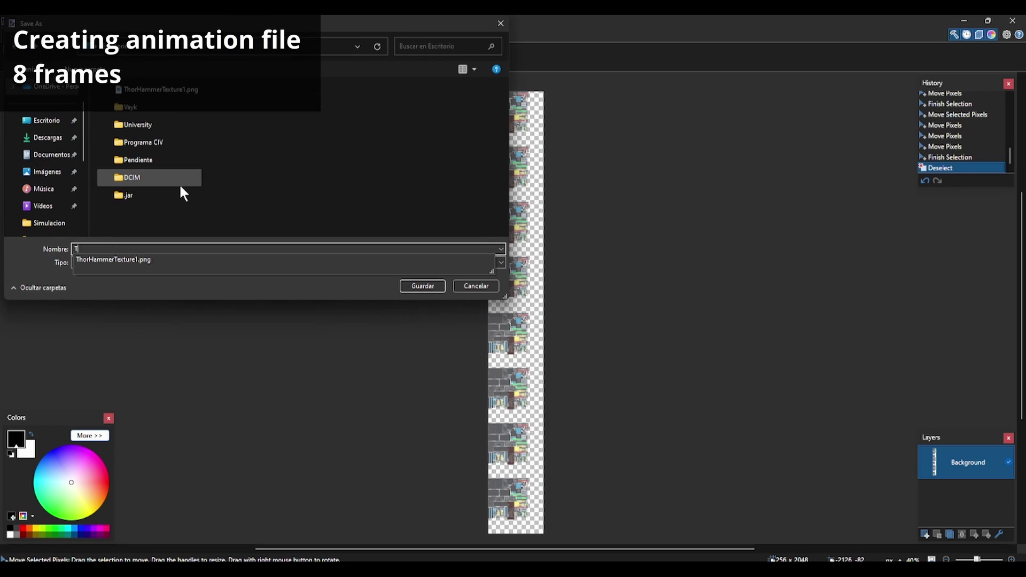
pyautogui.write('horHammerTextureAnimated')
pyautogui.press('Return')
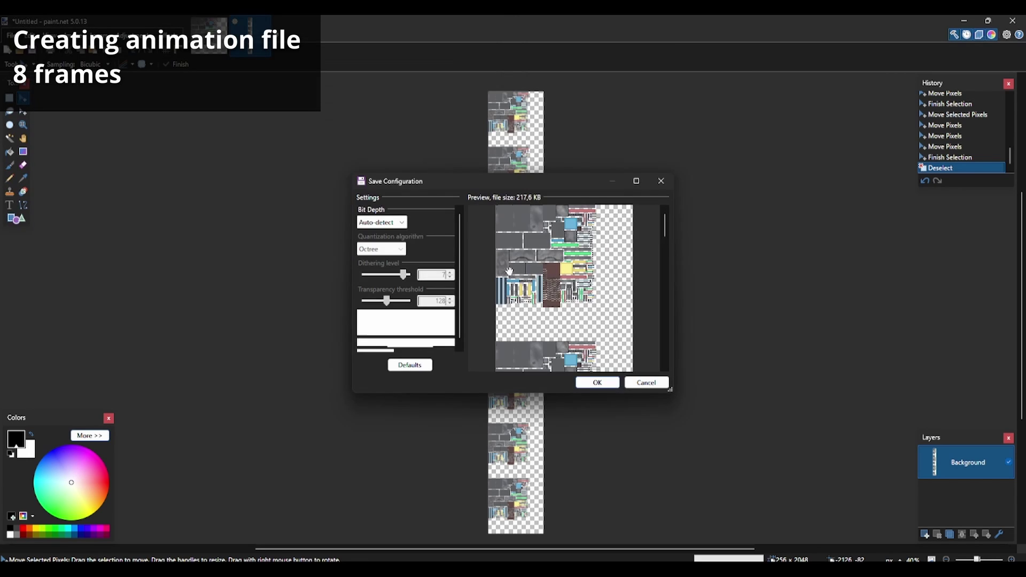
pyautogui.click(600, 382)
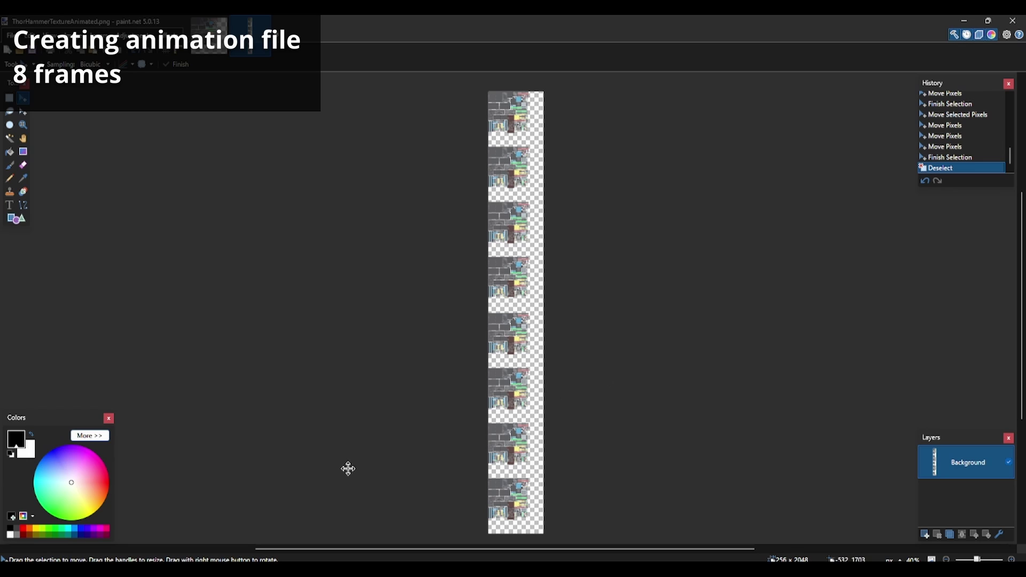
pyautogui.hotkey('alt', 'Tab')
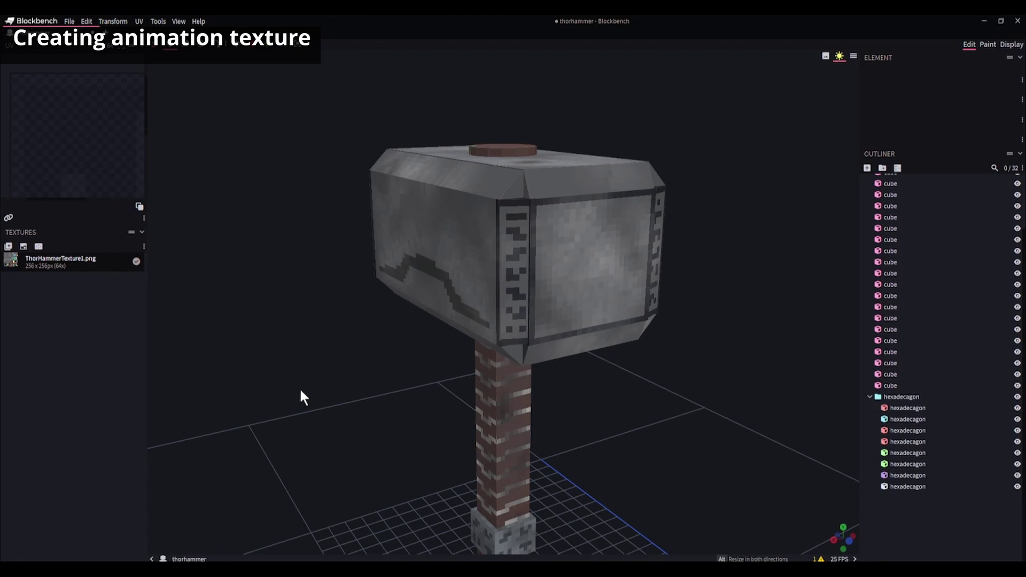
# Step: Import ThorHammerTextureAnimated.png and dismiss the import notice
pyautogui.click(8, 247)
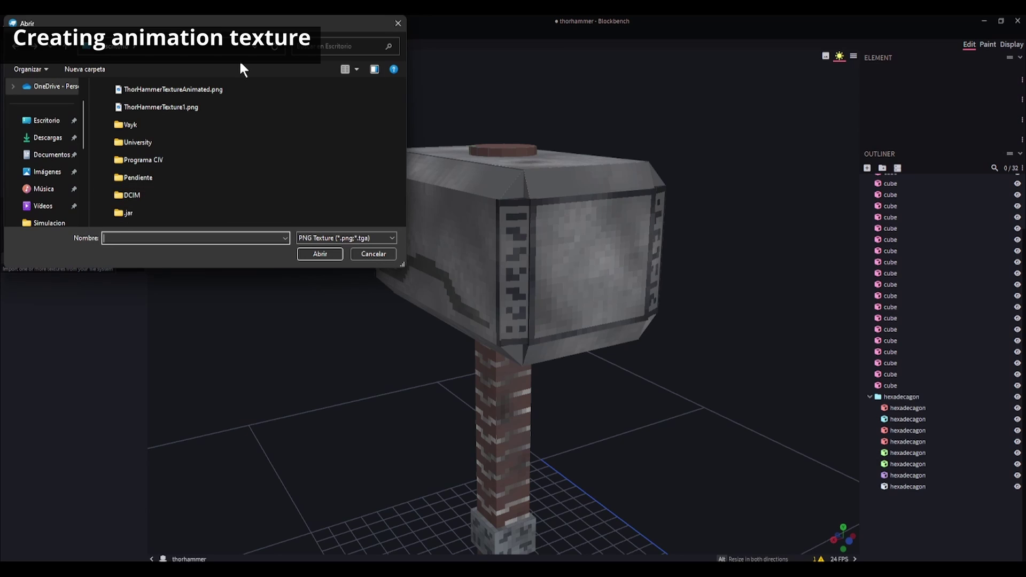
pyautogui.click(180, 88)
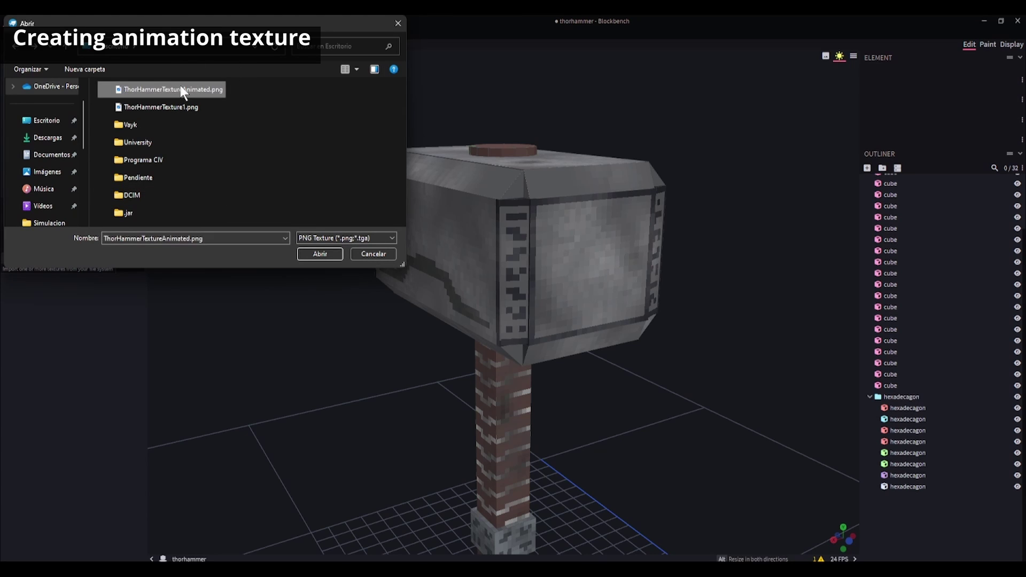
pyautogui.click(325, 254)
pyautogui.click(507, 145)
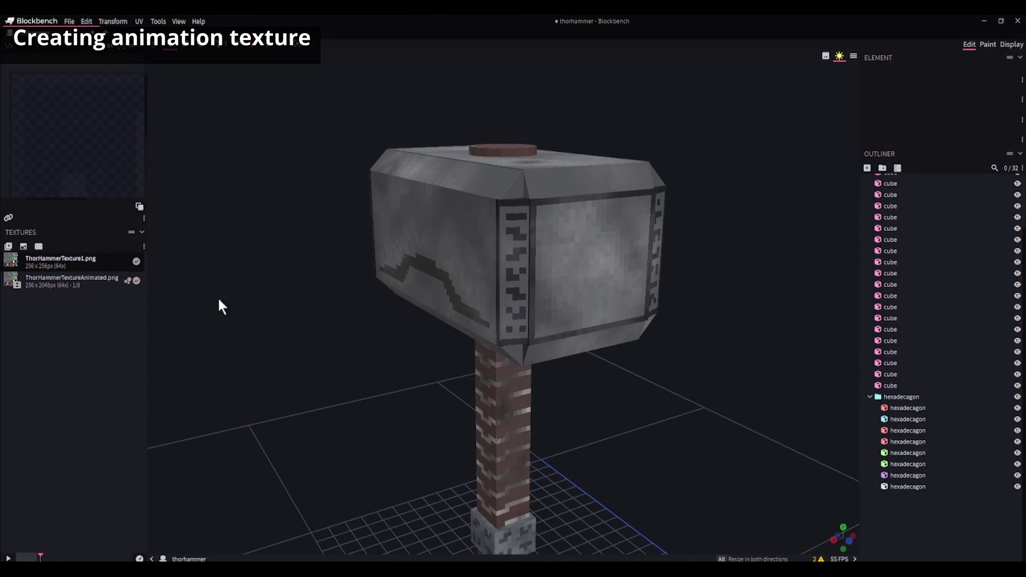
# Step: Drag the animated texture onto the collapsed, selected Thor hammer group
pyautogui.scroll(-2, 335, 325)
pyautogui.scroll(2, 943, 322)
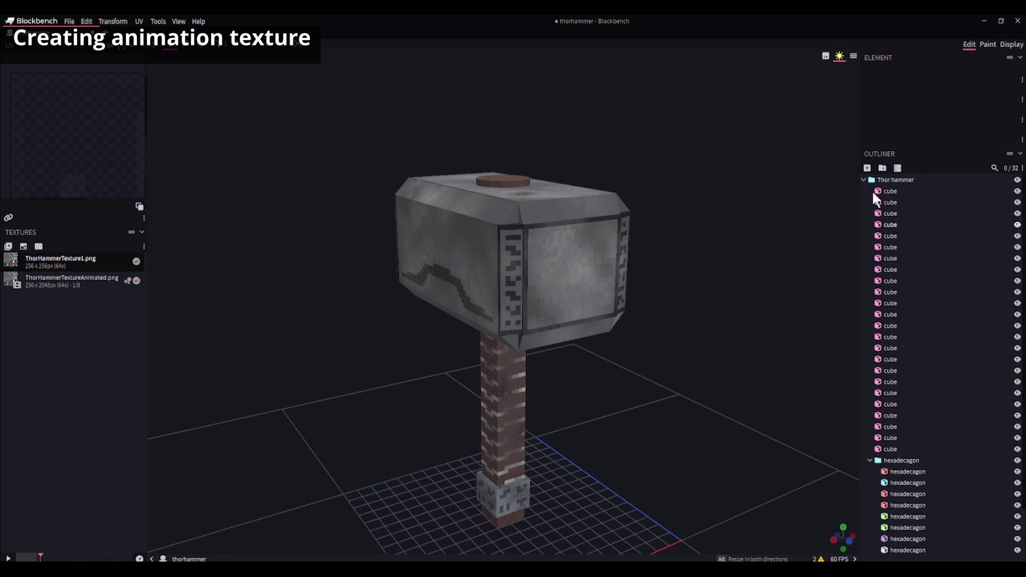
pyautogui.click(863, 180)
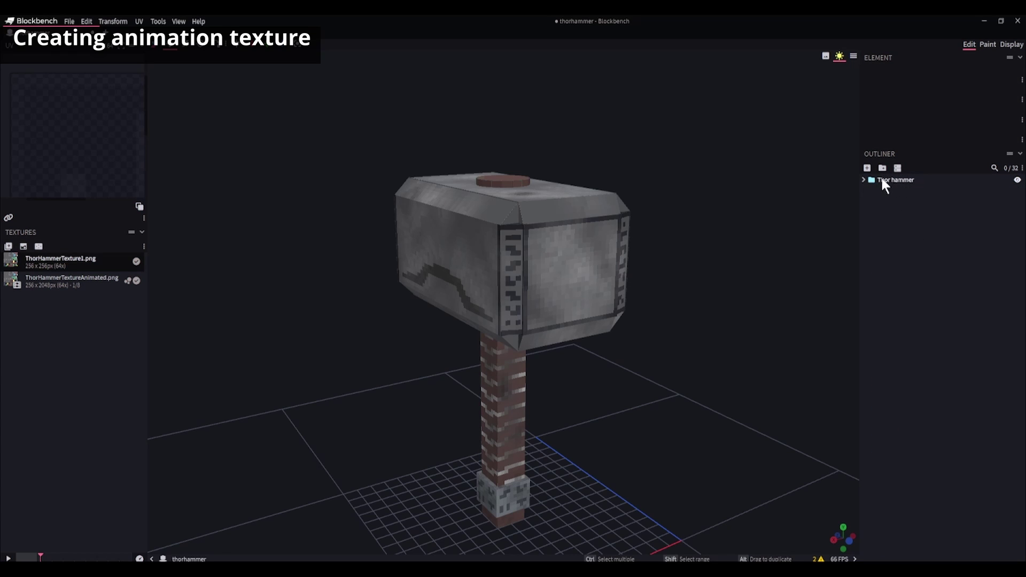
pyautogui.click(888, 181)
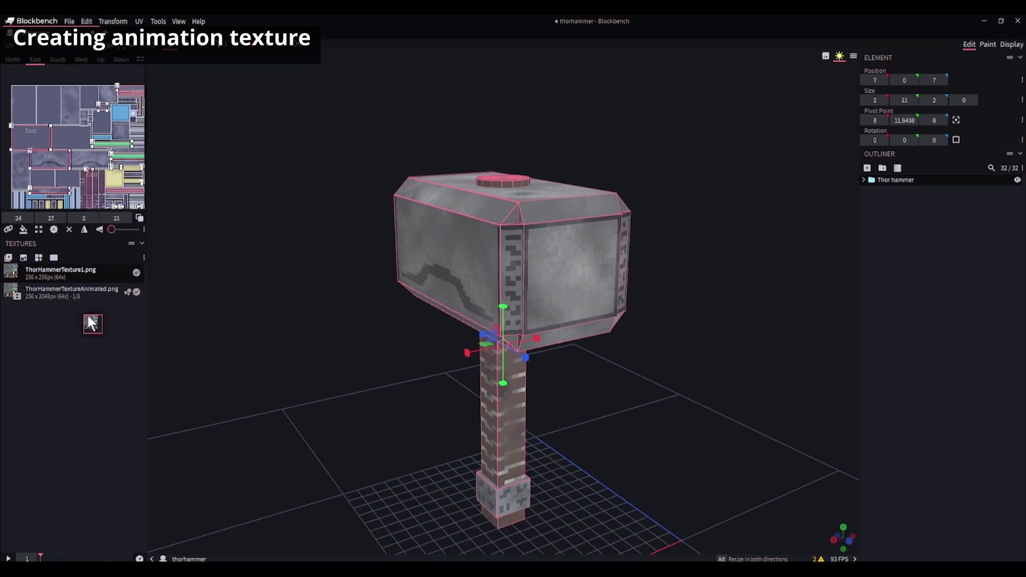
pyautogui.moveTo(88, 317)
pyautogui.mouseDown()
pyautogui.moveTo(662, 307)
pyautogui.moveTo(896, 181)
pyautogui.mouseUp()
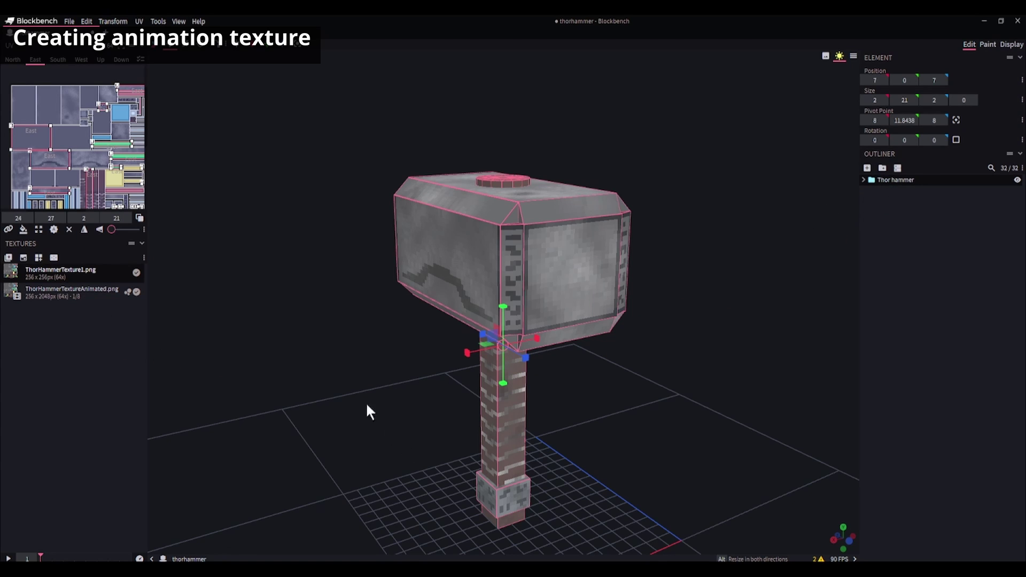
pyautogui.click(32, 559)
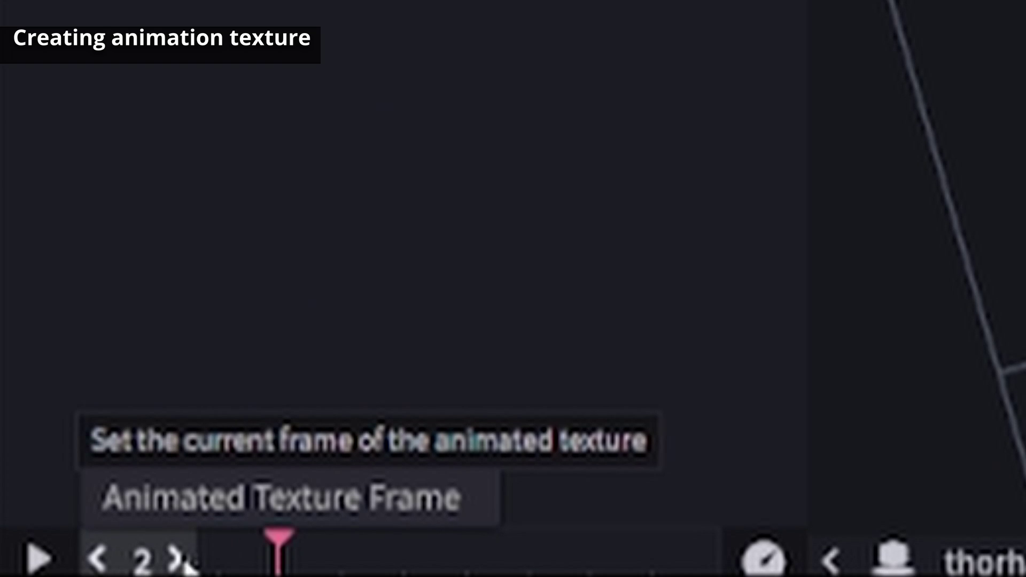
pyautogui.click(181, 559)
pyautogui.click(181, 559)
pyautogui.click(181, 559)
pyautogui.click(180, 559)
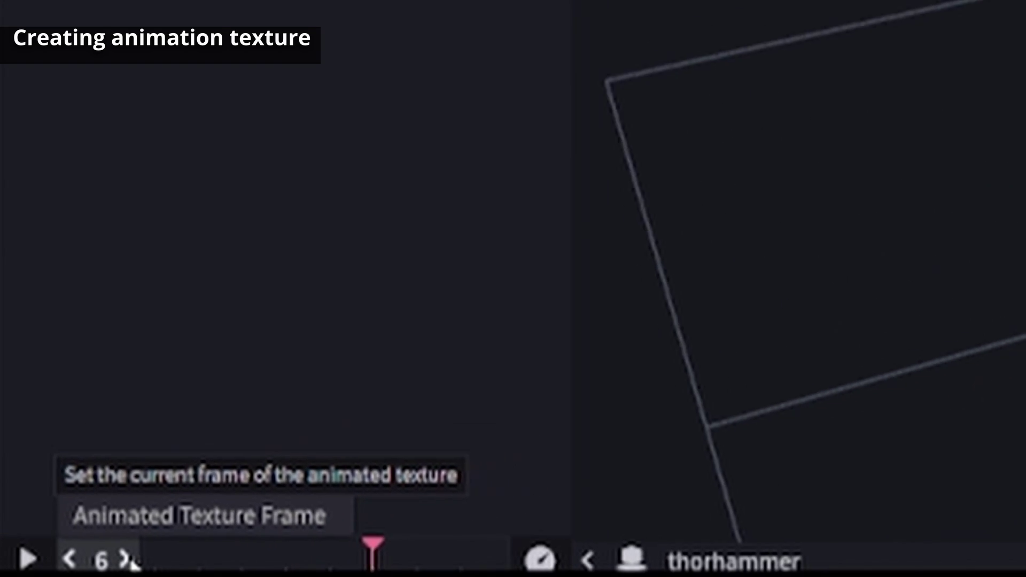
pyautogui.click(126, 559)
pyautogui.click(126, 559)
pyautogui.click(126, 559)
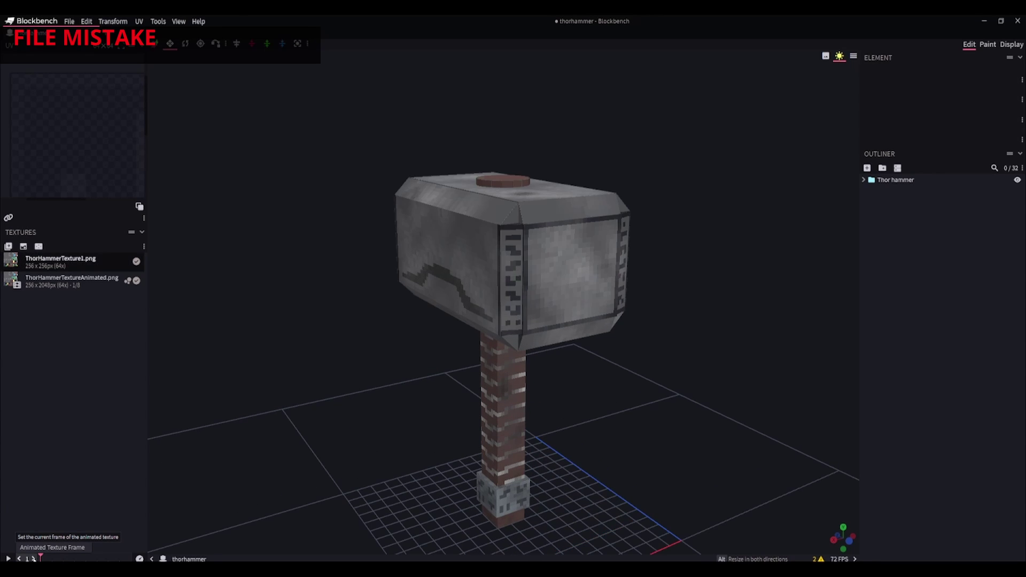
pyautogui.click(34, 559)
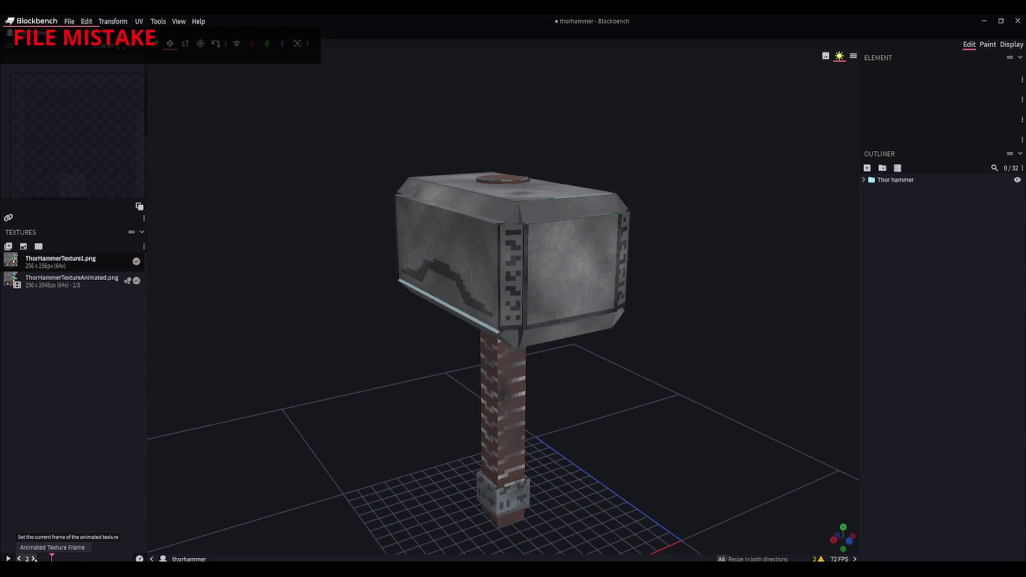
pyautogui.click(33, 559)
pyautogui.click(33, 559)
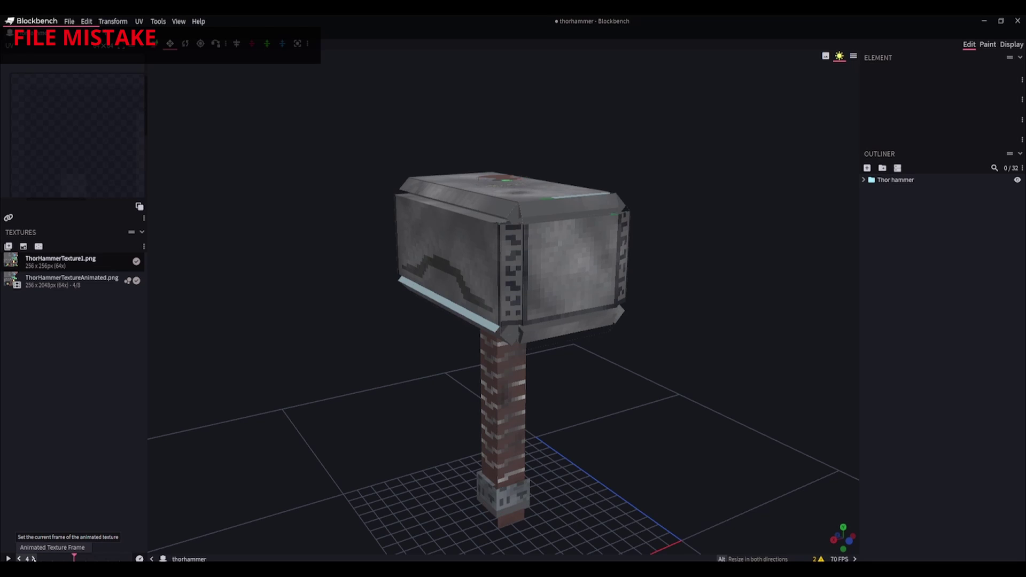
pyautogui.click(33, 559)
pyautogui.click(33, 559)
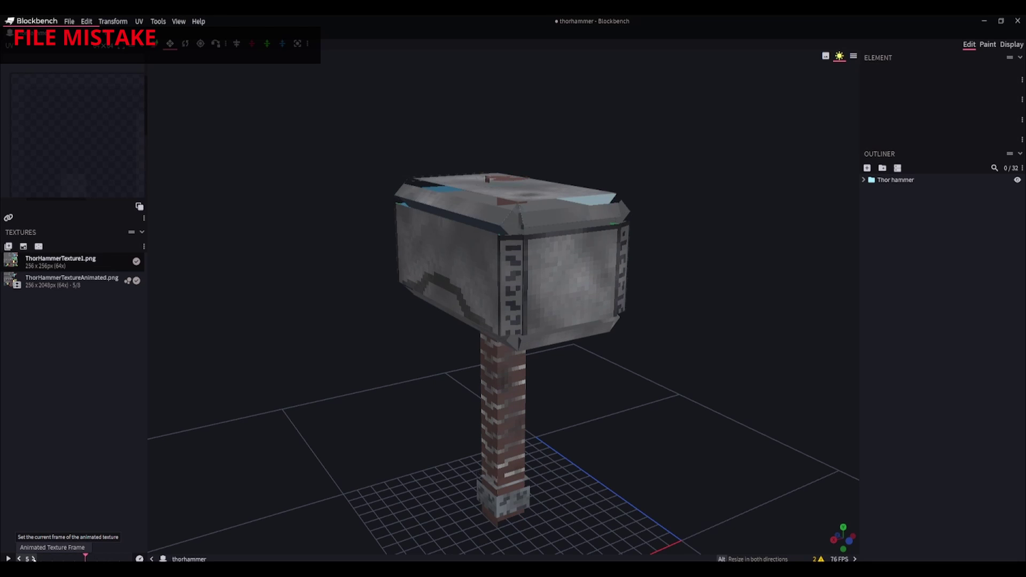
pyautogui.click(33, 559)
pyautogui.click(33, 559)
pyautogui.click(33, 559)
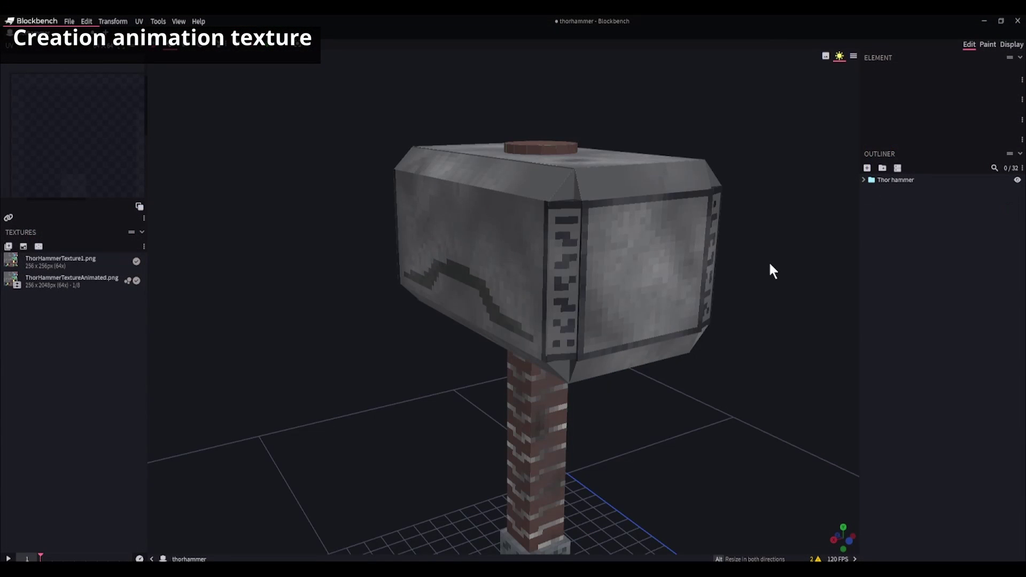
pyautogui.moveTo(775, 270); pyautogui.dragTo(675, 316, button='right')
# Step: Advance the animated texture to frame 2 and enter the Paint workspace
pyautogui.click(34, 559)
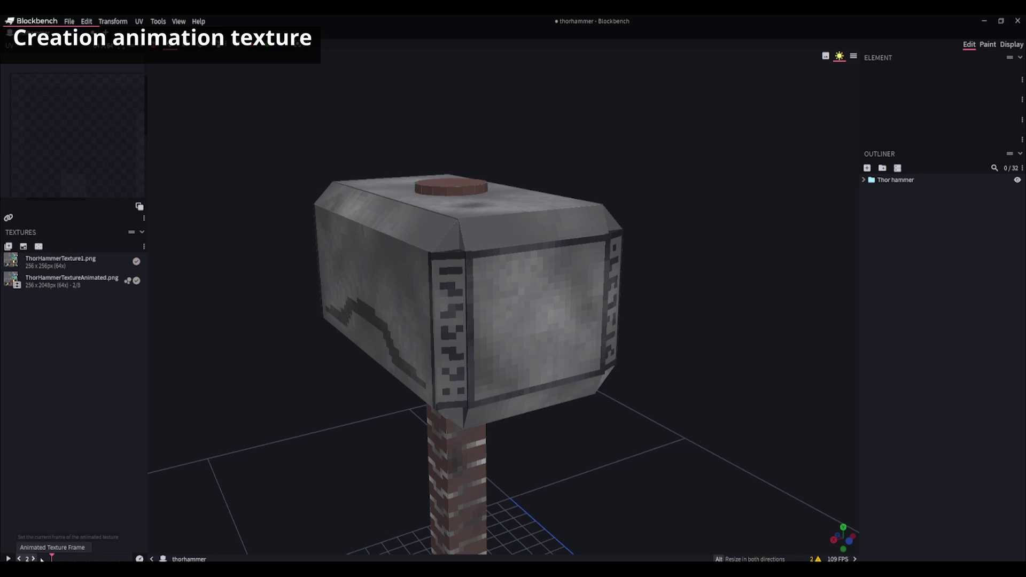
pyautogui.click(987, 45)
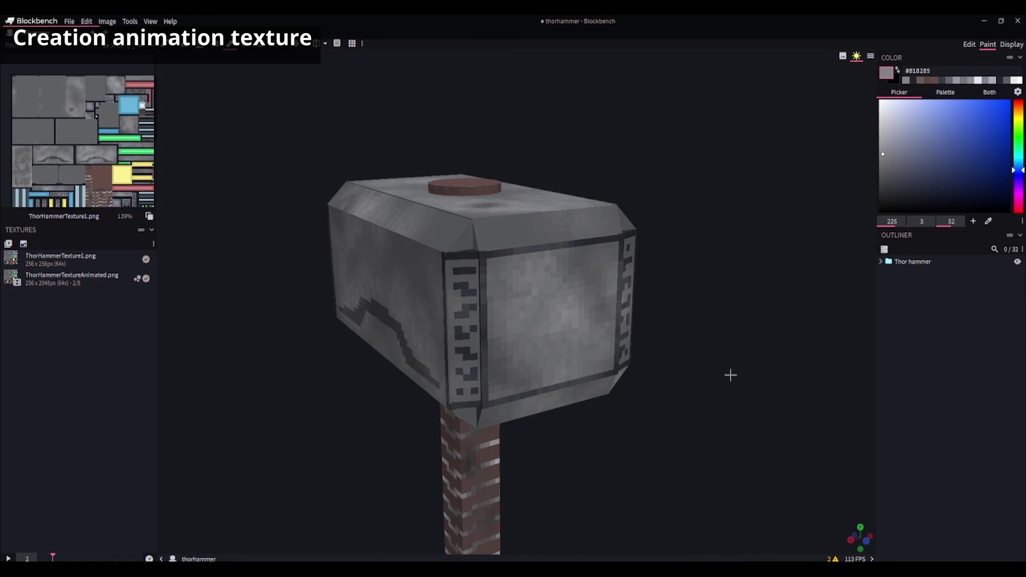
pyautogui.scroll(2, 730, 376)
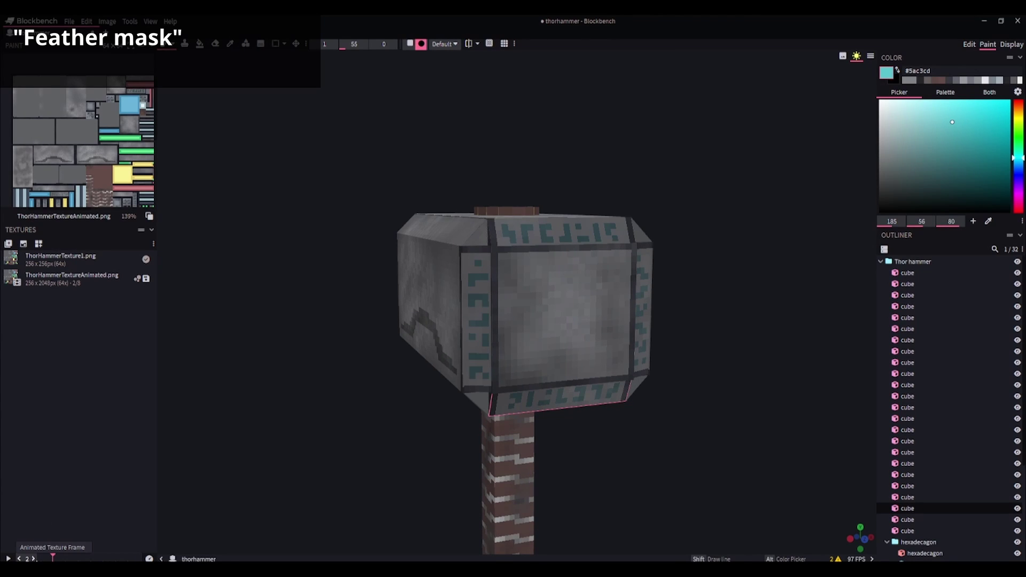
# Step: Advance the animated hammer texture to frame 3 of 8
pyautogui.click(34, 558)
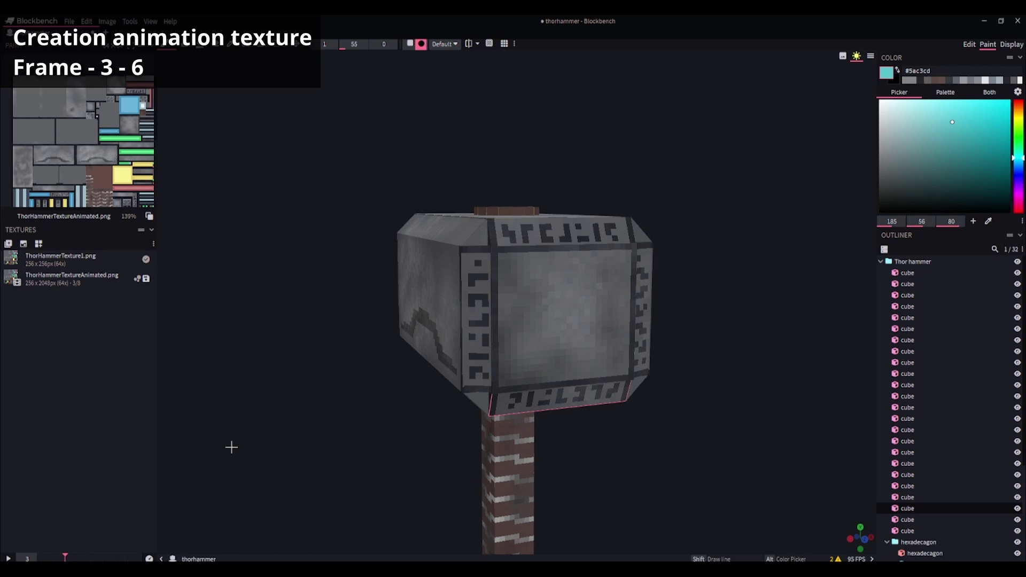
# Step: Step the animated texture to frame 4 and save ThorHammerTextureAnimated.png
pyautogui.scroll(8, 442, 207)
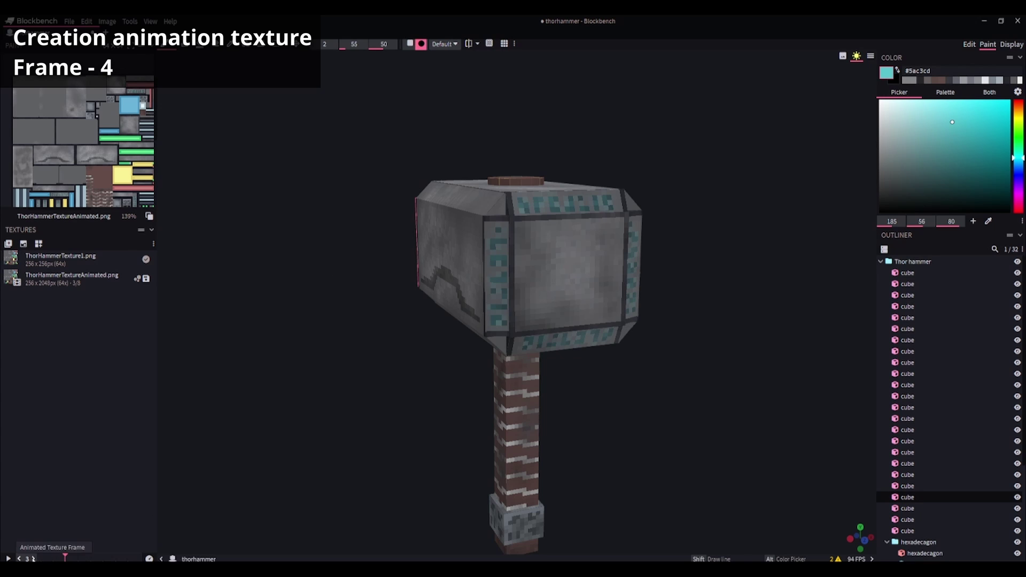
pyautogui.click(32, 559)
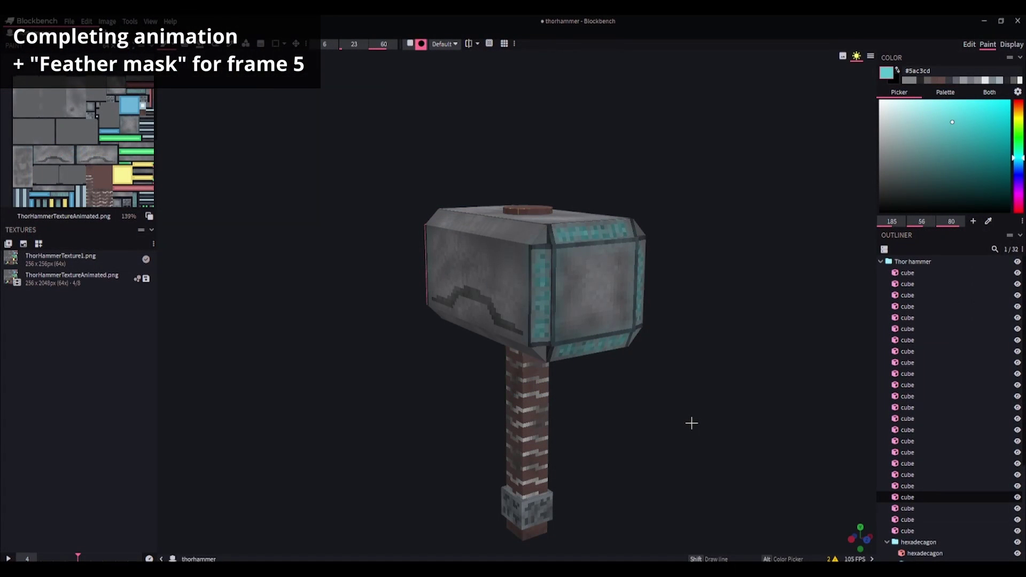
pyautogui.click(144, 279)
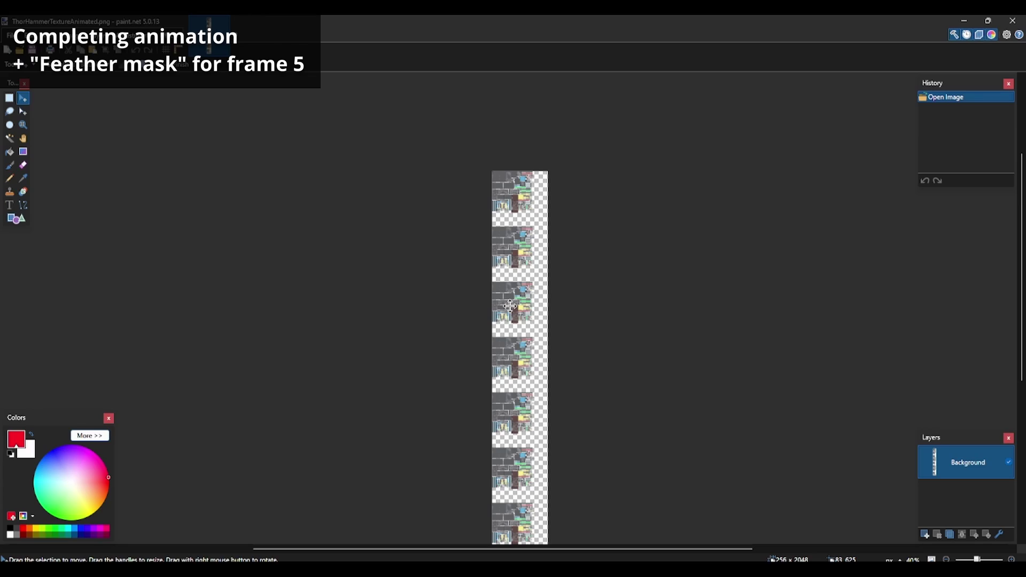
# Step: Paste a copy of the texture frame into its slot in the strip and deselect
pyautogui.keyDown('ctrl'); pyautogui.scroll(12, 529, 246); pyautogui.keyUp('ctrl')
pyautogui.press('s')
pyautogui.keyDown('ctrl'); pyautogui.scroll(-10, 594, 374); pyautogui.keyUp('ctrl')
pyautogui.hotkey('ctrl', 'v')
pyautogui.moveTo(593, 378); pyautogui.dragTo(666, 428)
pyautogui.keyDown('ctrl'); pyautogui.scroll(10, 510, 269); pyautogui.keyUp('ctrl')
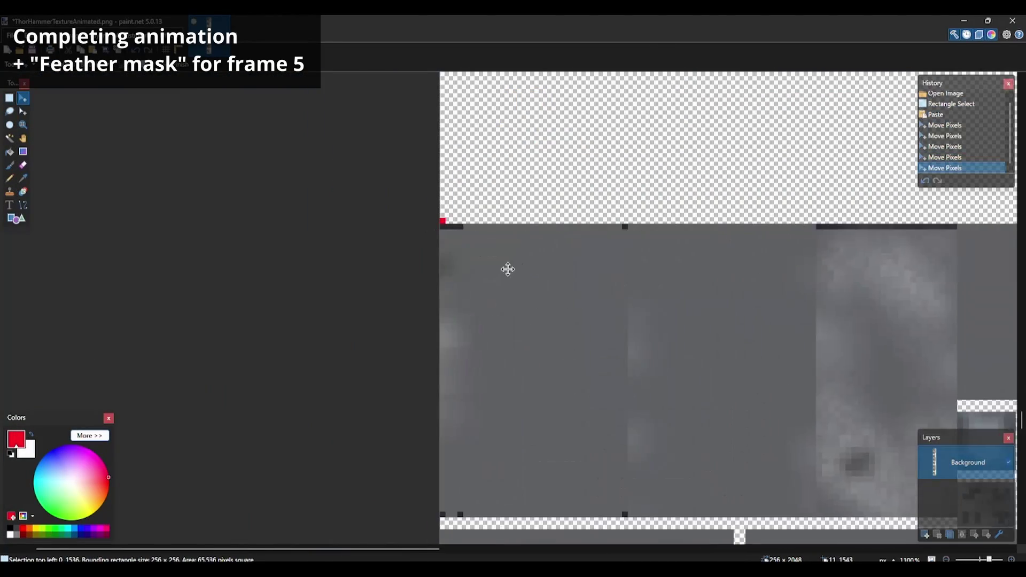
pyautogui.keyDown('ctrl'); pyautogui.scroll(-8, 510, 269); pyautogui.keyUp('ctrl')
pyautogui.keyDown('ctrl'); pyautogui.scroll(5, 702, 269); pyautogui.keyUp('ctrl')
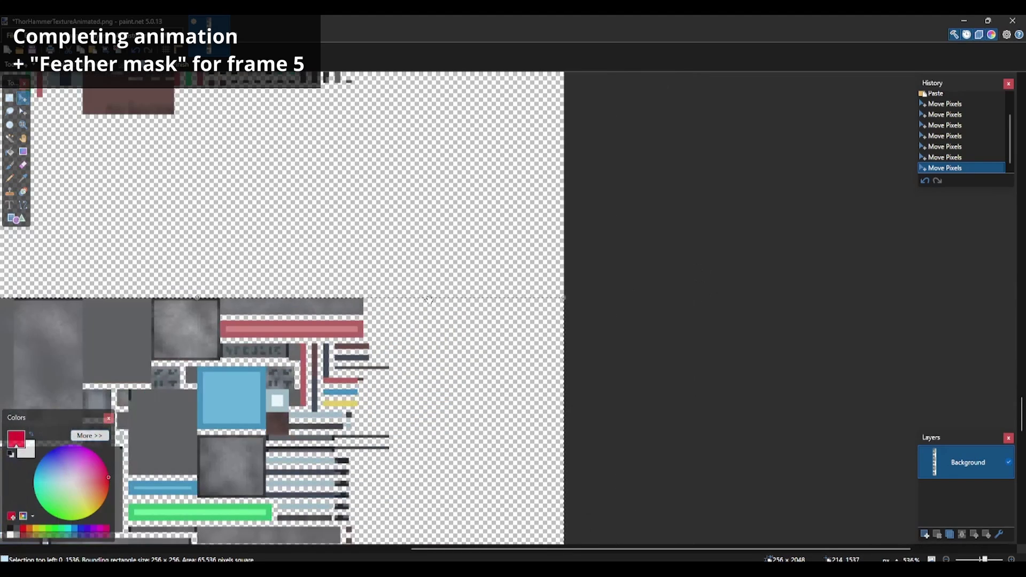
pyautogui.keyDown('ctrl'); pyautogui.scroll(-3, 442, 302); pyautogui.keyUp('ctrl')
pyautogui.keyDown('ctrl'); pyautogui.scroll(3, 213, 316); pyautogui.keyUp('ctrl')
pyautogui.keyDown('ctrl'); pyautogui.scroll(-2, 288, 290); pyautogui.keyUp('ctrl')
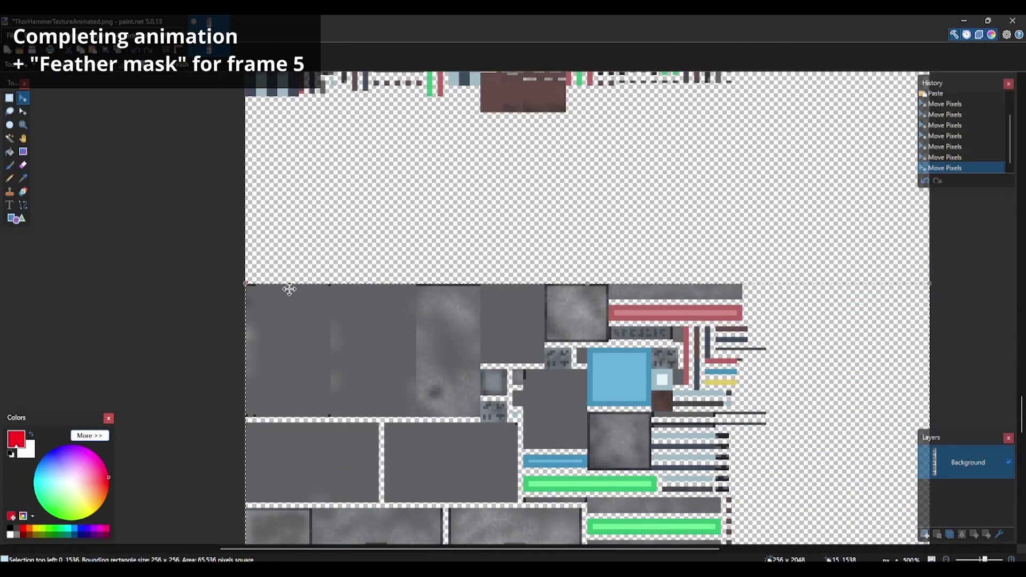
pyautogui.hotkey('ctrl', 'd')
# Step: Copy one full 256x256 frame and place the pasted copy further down the strip
pyautogui.keyDown('ctrl'); pyautogui.scroll(-3, 456, 270); pyautogui.keyUp('ctrl')
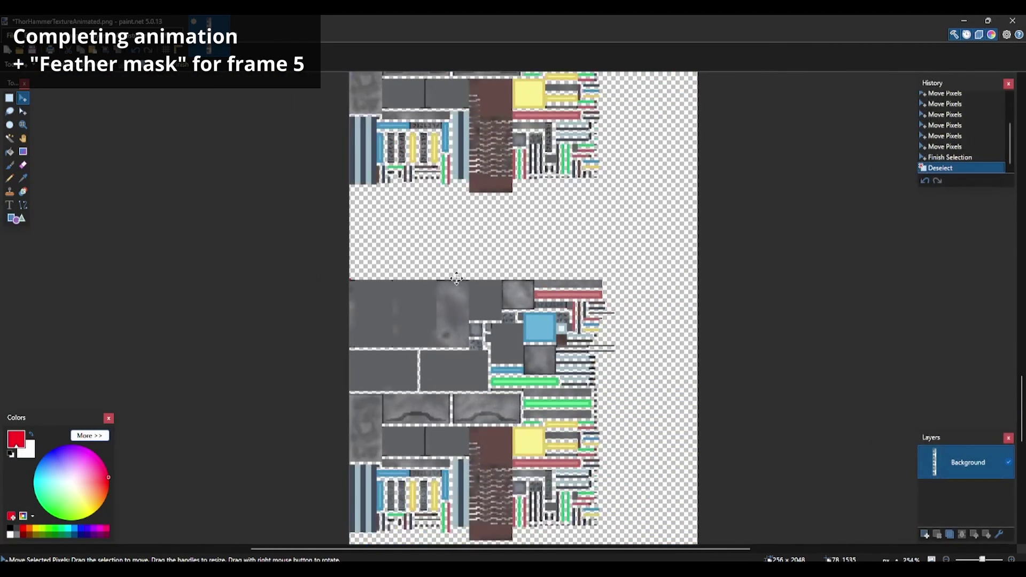
pyautogui.keyDown('ctrl'); pyautogui.scroll(-4, 456, 278); pyautogui.keyUp('ctrl')
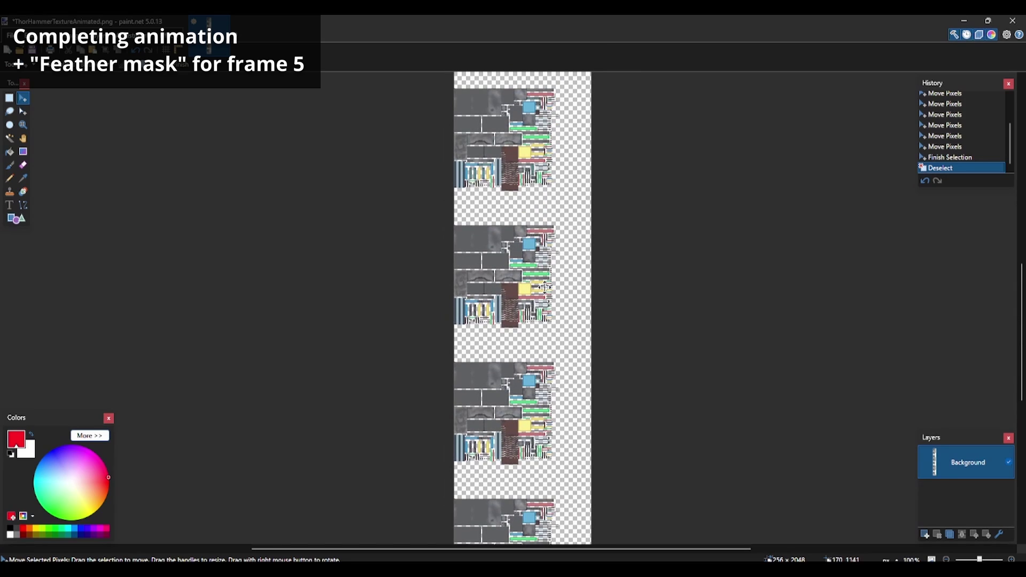
pyautogui.keyDown('ctrl'); pyautogui.scroll(-2, 546, 287); pyautogui.keyUp('ctrl')
pyautogui.press('s')
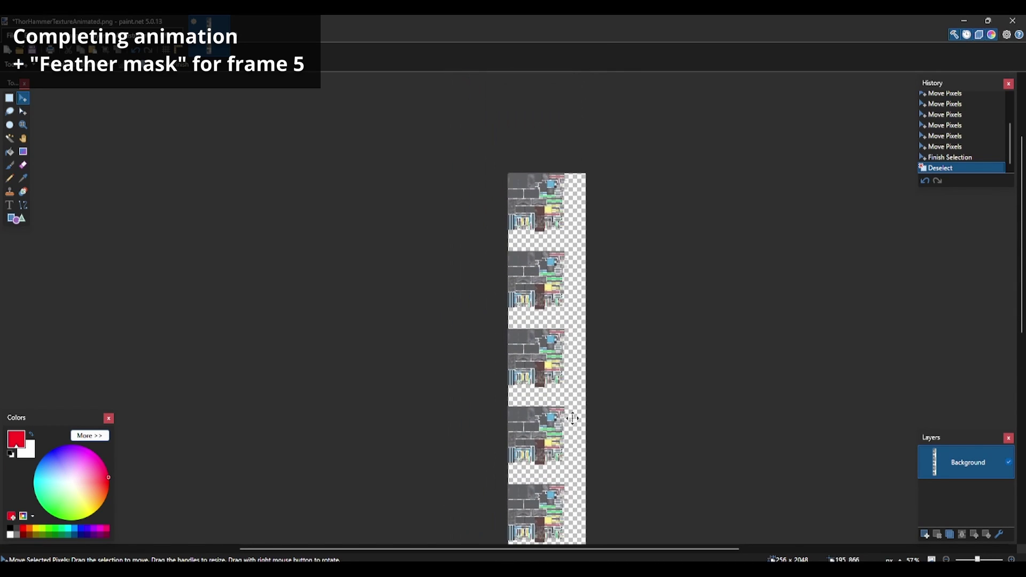
pyautogui.keyDown('ctrl'); pyautogui.scroll(5, 373, 151); pyautogui.keyUp('ctrl')
pyautogui.moveTo(372, 151); pyautogui.dragTo(458, 446)
pyautogui.keyDown('ctrl'); pyautogui.scroll(-3, 534, 294); pyautogui.keyUp('ctrl')
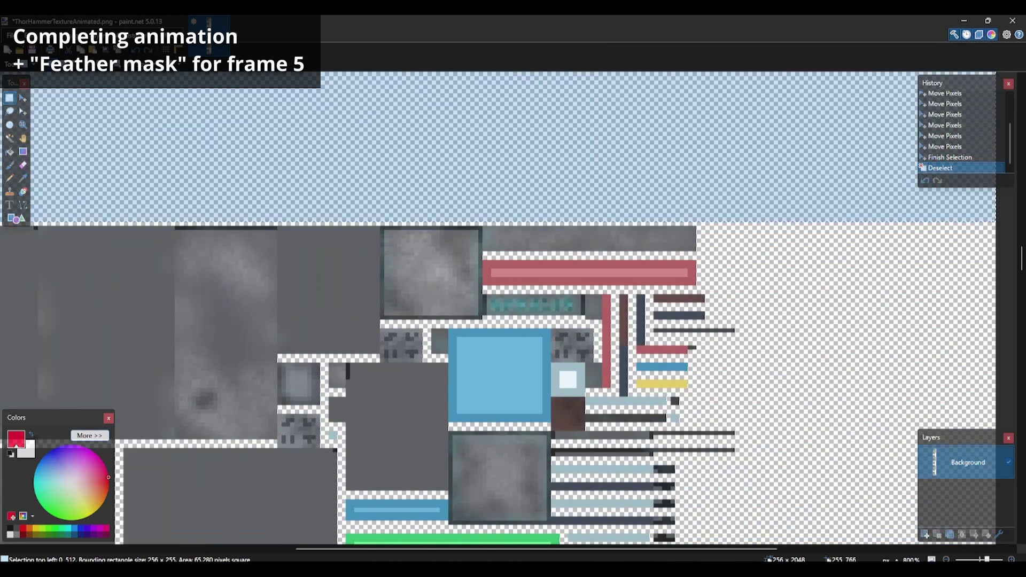
pyautogui.hotkey('ctrl', 'v')
pyautogui.moveTo(694, 298); pyautogui.dragTo(690, 526)
pyautogui.keyDown('ctrl'); pyautogui.scroll(-4, 643, 390); pyautogui.keyUp('ctrl')
pyautogui.keyDown('ctrl'); pyautogui.scroll(-2, 643, 390); pyautogui.keyUp('ctrl')
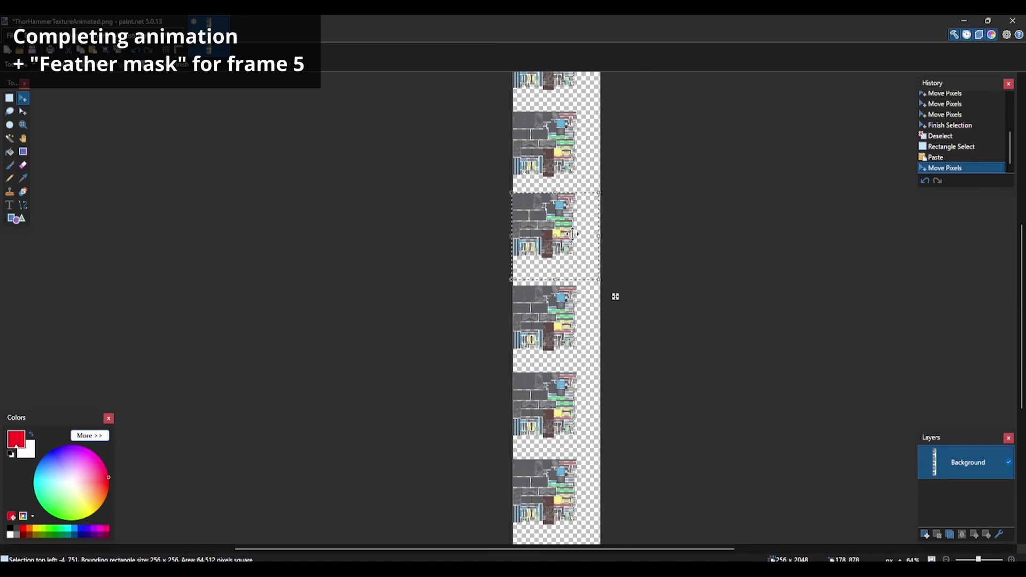
pyautogui.moveTo(614, 294); pyautogui.dragTo(625, 457)
pyautogui.scroll(-3, 576, 245)
pyautogui.keyDown('ctrl'); pyautogui.scroll(5, 576, 244); pyautogui.keyUp('ctrl')
pyautogui.press('Up')
pyautogui.press('Up')
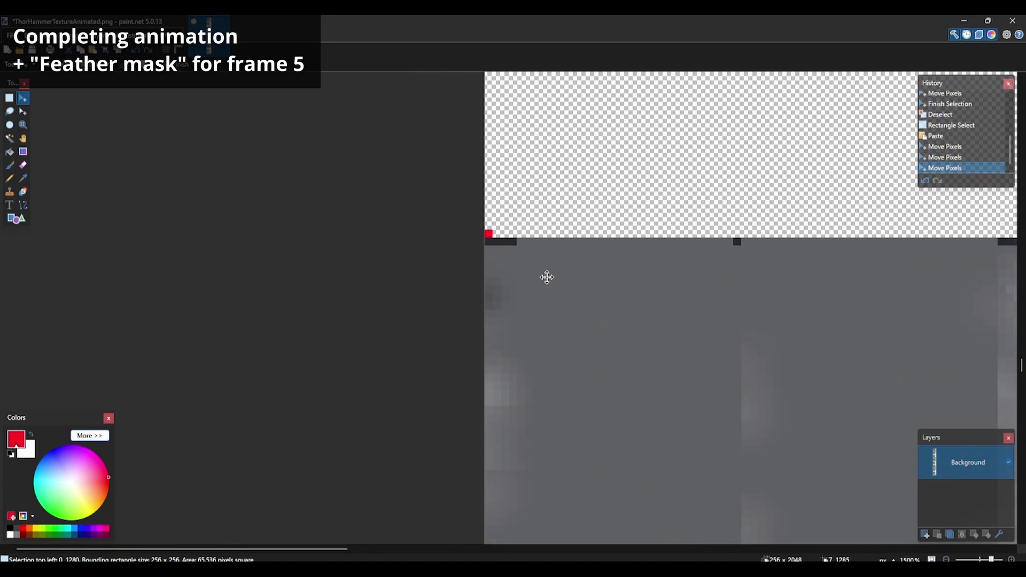
pyautogui.keyDown('ctrl'); pyautogui.scroll(-3, 547, 278); pyautogui.keyUp('ctrl')
pyautogui.hotkey('ctrl', 'd')
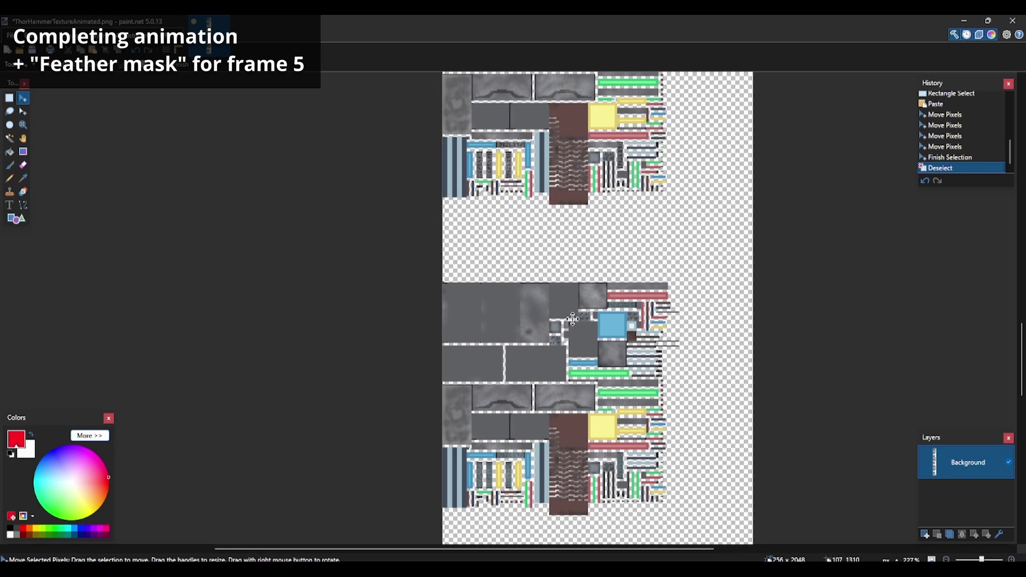
# Step: Paste another frame copy into the next empty slot and clear the selection
pyautogui.keyDown('ctrl'); pyautogui.scroll(-7, 574, 241); pyautogui.keyUp('ctrl')
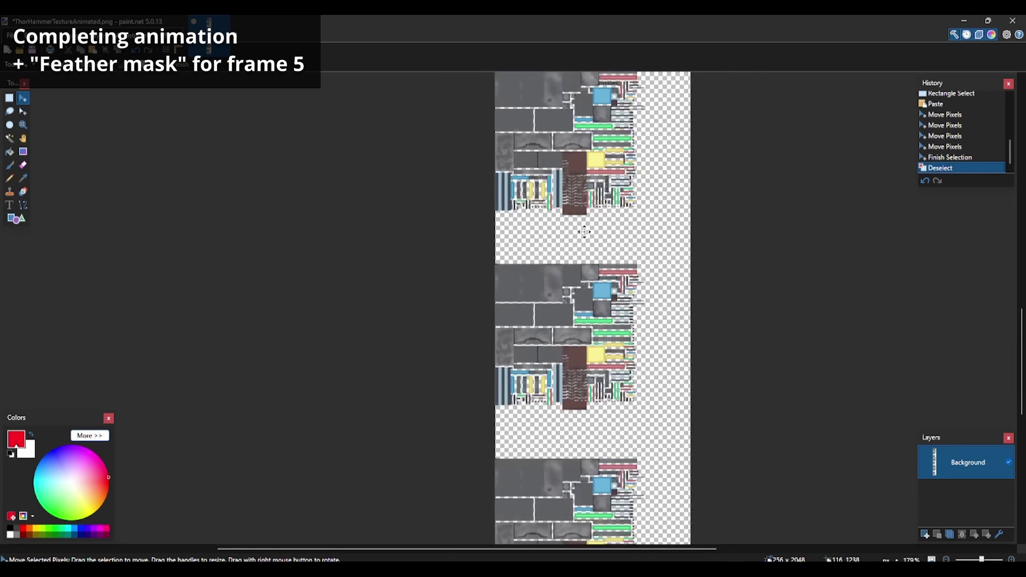
pyautogui.hotkey('ctrl', 'v')
pyautogui.keyDown('ctrl'); pyautogui.scroll(5, 613, 253); pyautogui.keyUp('ctrl')
pyautogui.keyDown('ctrl'); pyautogui.scroll(-5, 643, 385); pyautogui.keyUp('ctrl')
pyautogui.keyDown('ctrl'); pyautogui.scroll(5, 644, 384); pyautogui.keyUp('ctrl')
pyautogui.press('Up')
pyautogui.press('Up')
pyautogui.keyDown('ctrl'); pyautogui.scroll(-5, 554, 414); pyautogui.keyUp('ctrl')
pyautogui.hotkey('ctrl', 'd')
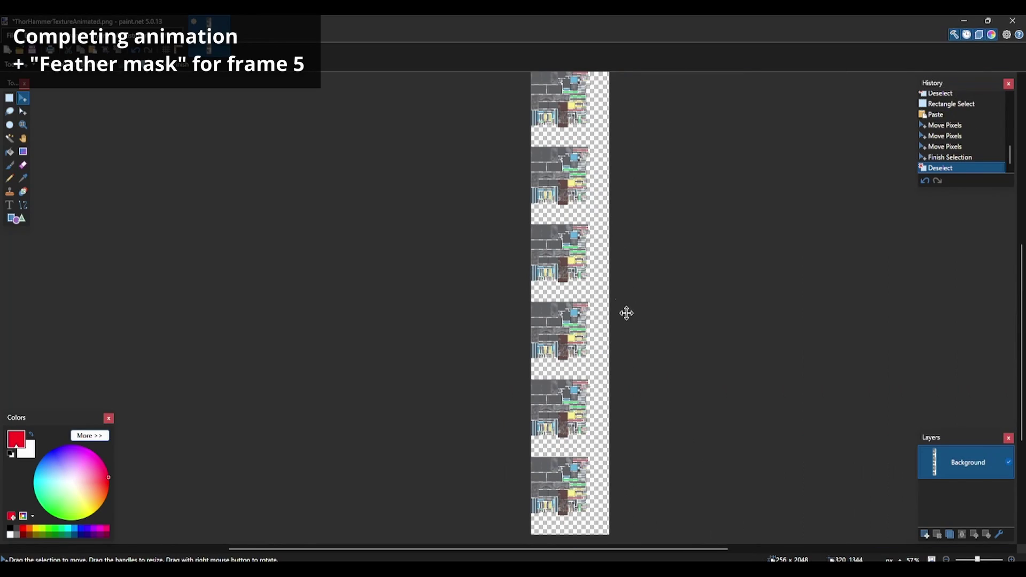
pyautogui.keyDown('ctrl'); pyautogui.scroll(-2, 550, 316); pyautogui.keyUp('ctrl')
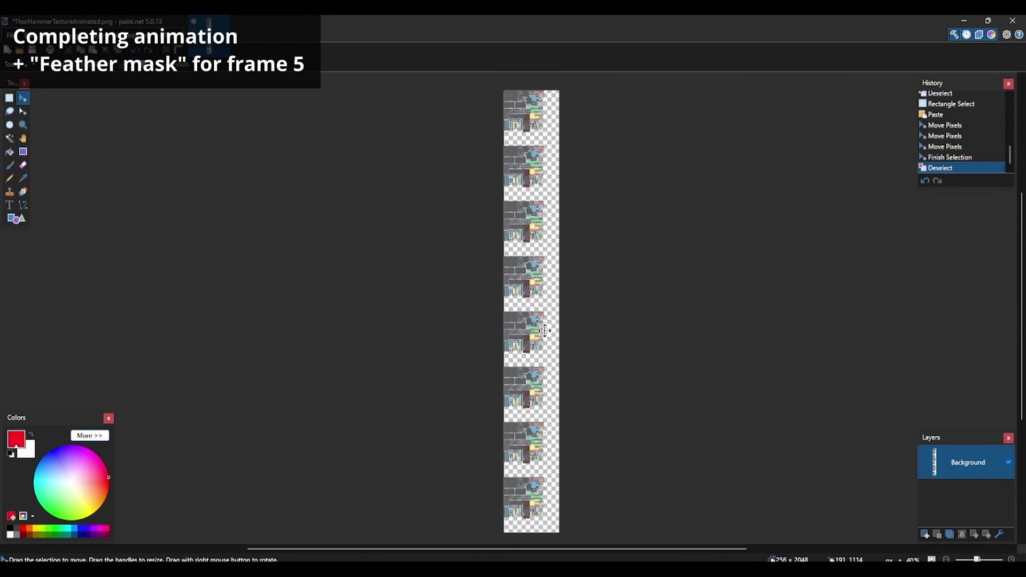
# Step: Save the frame strip as PNG and return to the animated texture in Blockbench
pyautogui.click(10, 35)
pyautogui.click(30, 105)
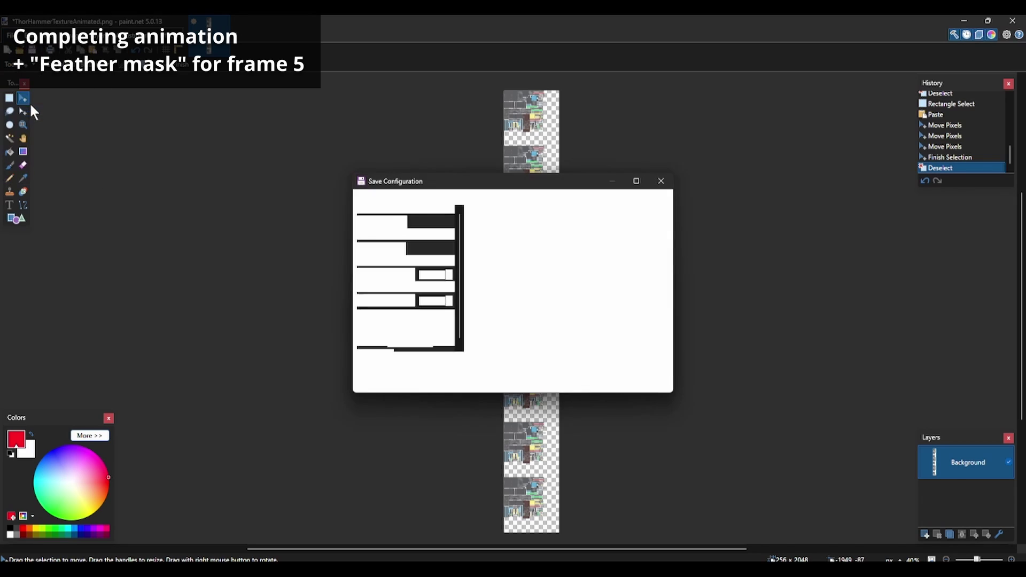
pyautogui.click(597, 383)
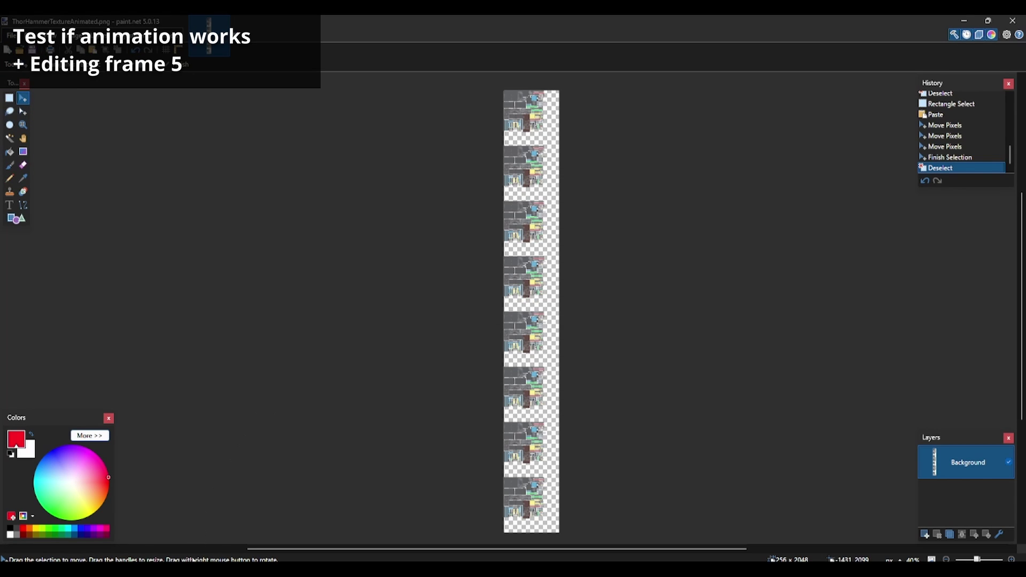
pyautogui.hotkey('alt', 'Tab')
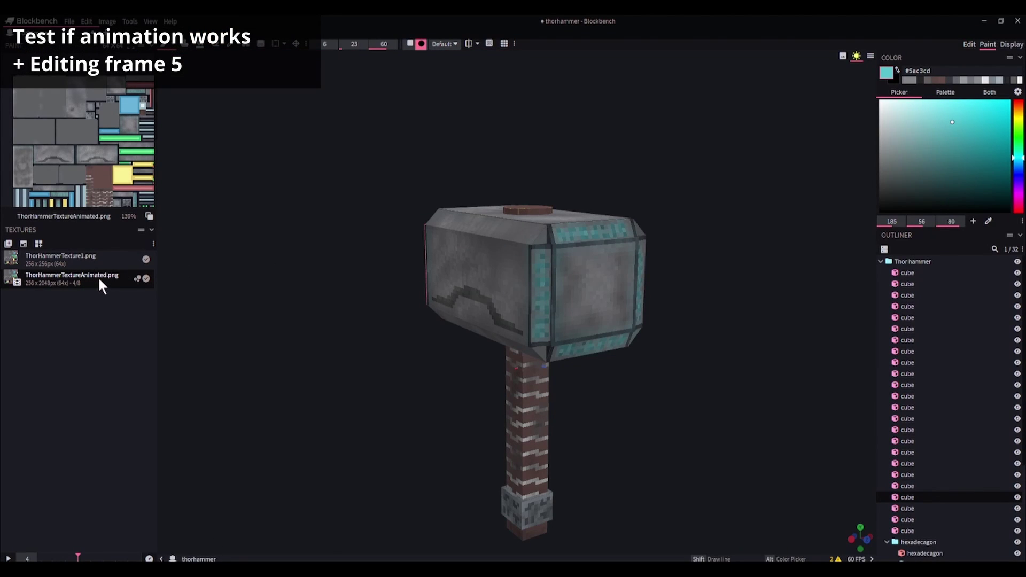
pyautogui.rightClick(101, 284)
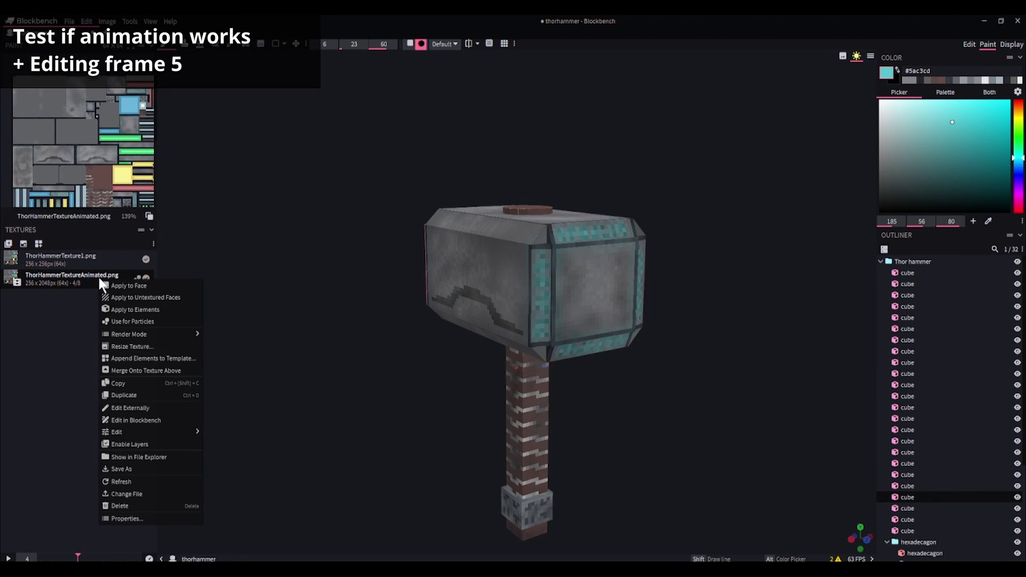
# Step: Refresh the animated texture, set it to frame 5, and pick pale cyan #aaced1
pyautogui.click(127, 481)
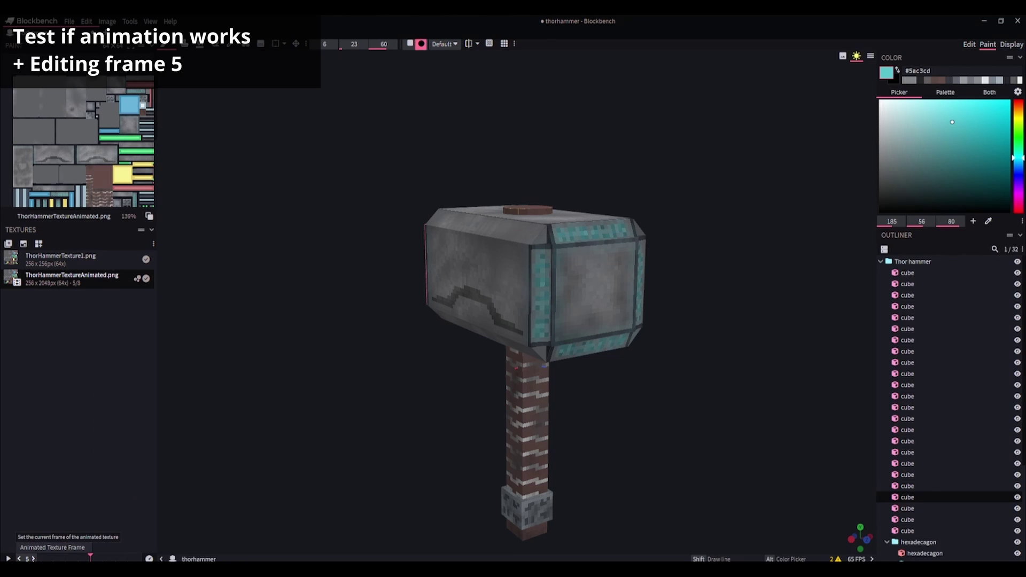
pyautogui.moveTo(102, 557)
pyautogui.mouseDown()
pyautogui.moveTo(40, 557)
pyautogui.moveTo(90, 557)
pyautogui.mouseUp()
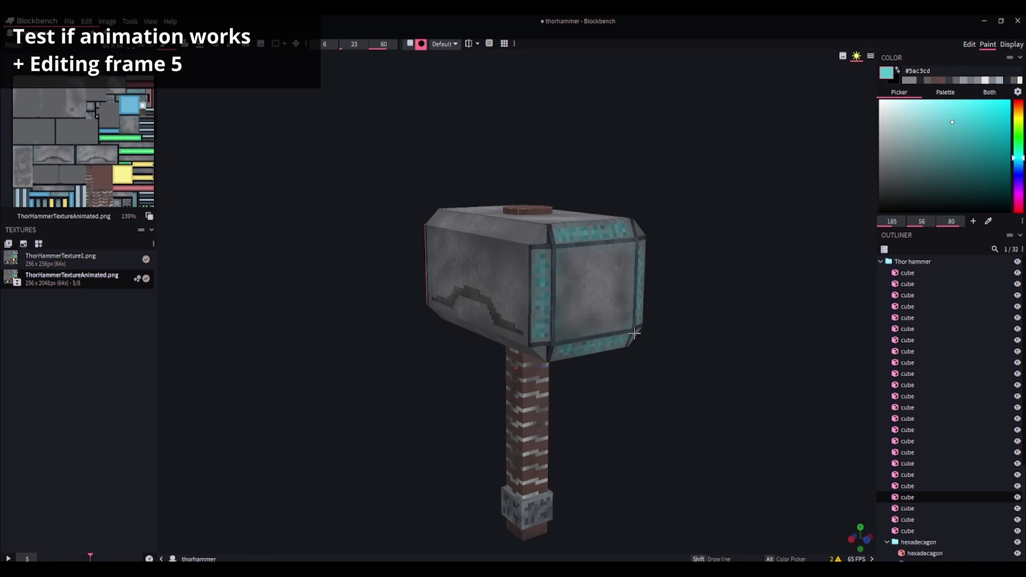
pyautogui.click(900, 114)
pyautogui.moveTo(900, 114); pyautogui.dragTo(903, 120)
pyautogui.scroll(4, 587, 320)
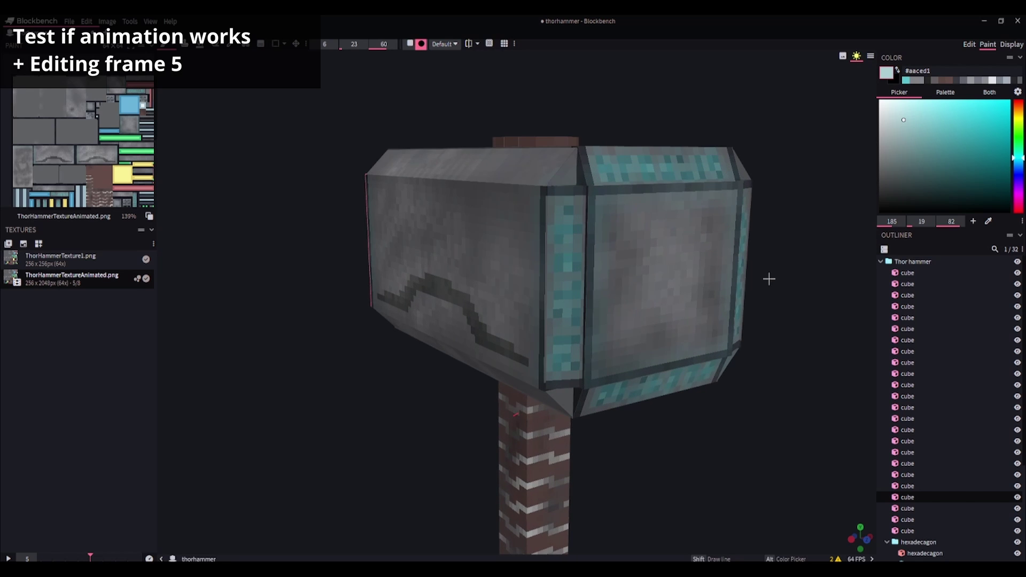